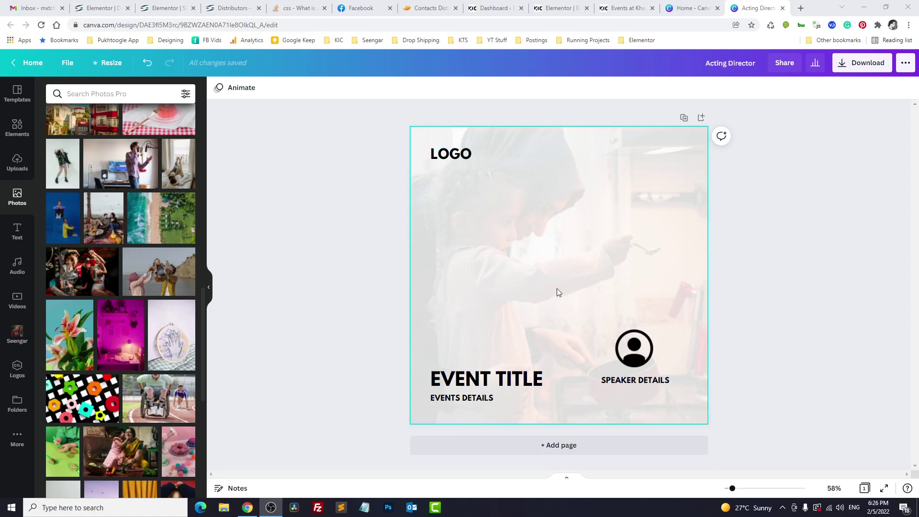
Step: Switch to the live events.kic.ac.ae tab showing the Upcoming Events webinar card
{"action": "left_click", "coordinate": [623, 8]}
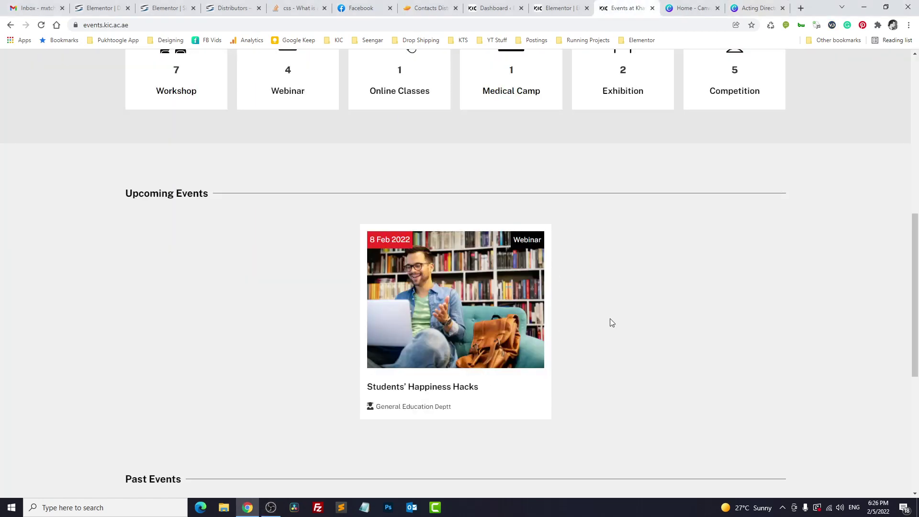
Step: Compare the live events site with the Canva mockup, ending on the 'Acting Director' design
{"action": "left_click", "coordinate": [740, 4]}
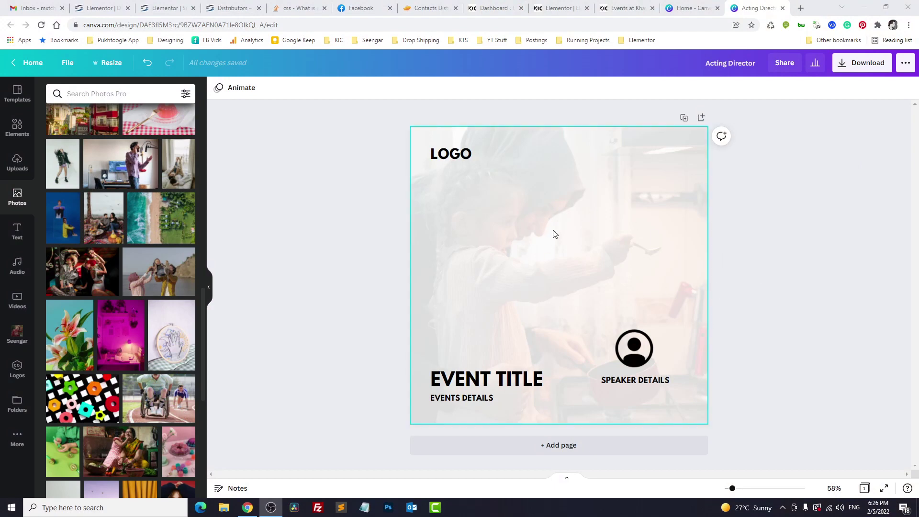
{"action": "left_click", "coordinate": [622, 8]}
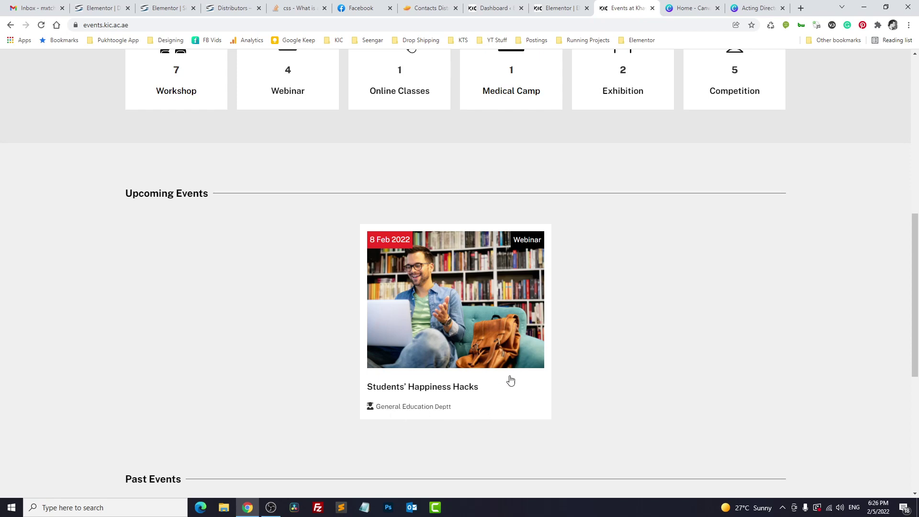
{"action": "left_click", "coordinate": [757, 8]}
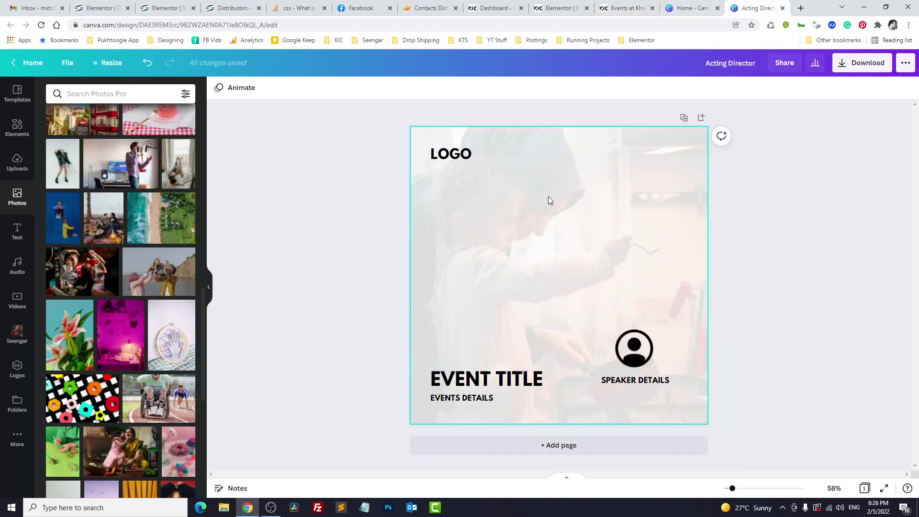
Step: Select and then deselect the mockup's background photo to review it
{"action": "left_click", "coordinate": [578, 262]}
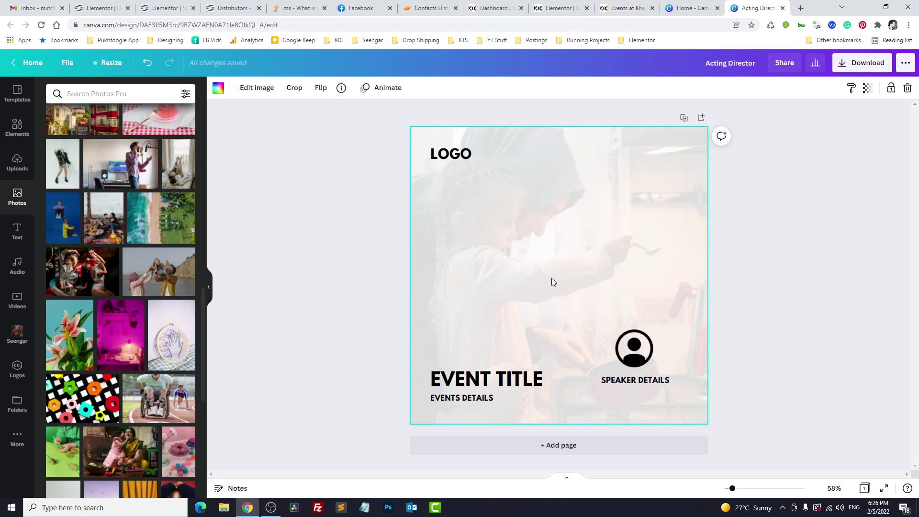
{"action": "left_click", "coordinate": [384, 264]}
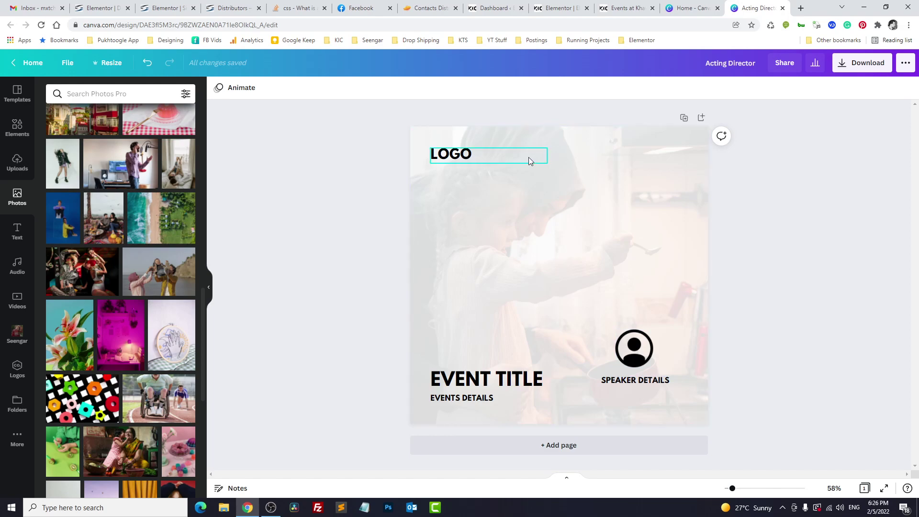
Step: Insert a single-column structure section directly above Related Events on the event page
{"action": "left_click", "coordinate": [558, 4]}
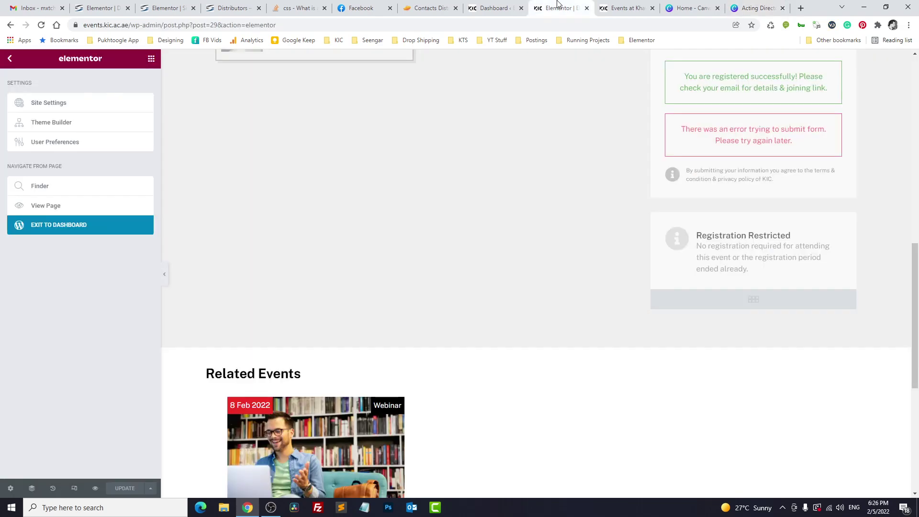
{"action": "scroll", "coordinate": [438, 230], "scroll_direction": "up", "scroll_amount": 8}
{"action": "scroll", "coordinate": [440, 228], "scroll_direction": "up", "scroll_amount": 3}
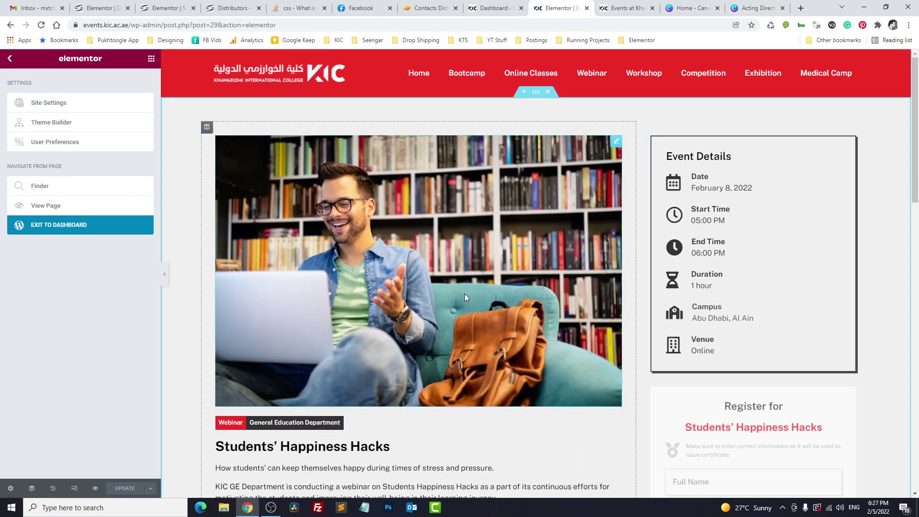
{"action": "scroll", "coordinate": [464, 294], "scroll_direction": "down", "scroll_amount": 2}
{"action": "scroll", "coordinate": [509, 277], "scroll_direction": "down", "scroll_amount": 9}
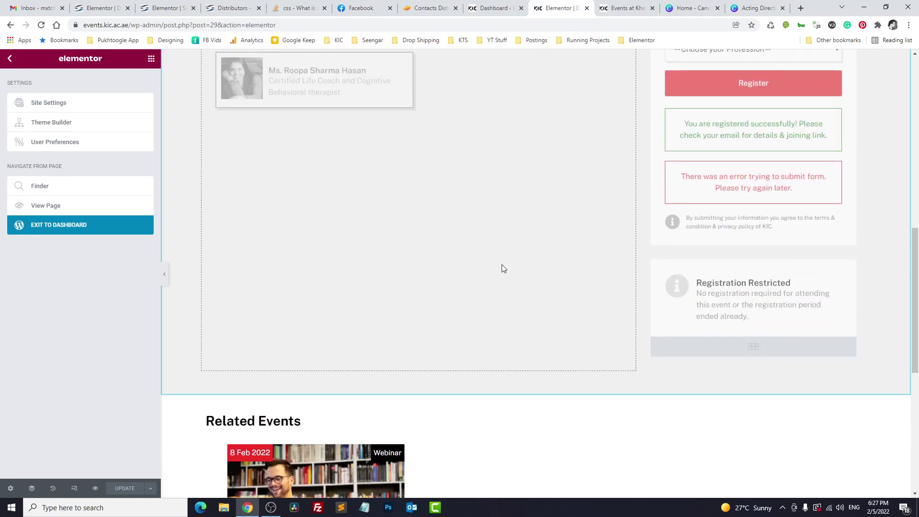
{"action": "scroll", "coordinate": [501, 268], "scroll_direction": "down", "scroll_amount": 4}
{"action": "left_click", "coordinate": [529, 200]}
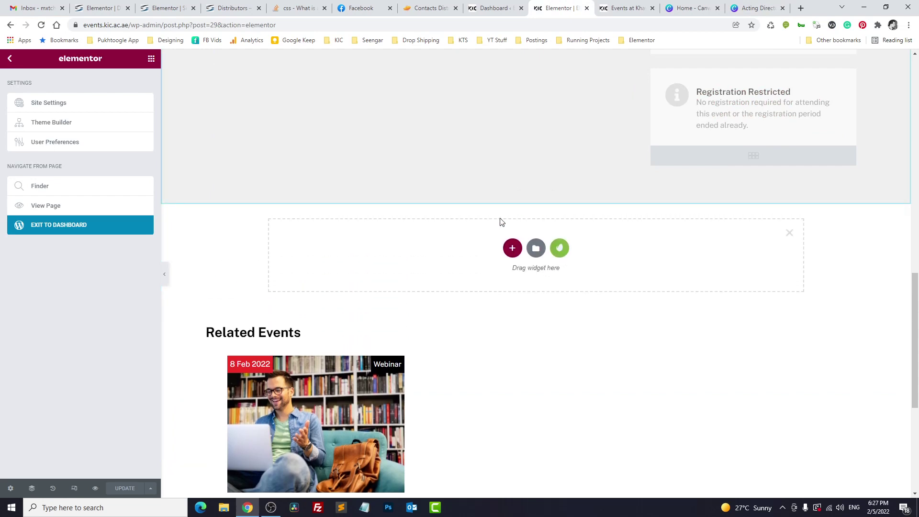
{"action": "left_click", "coordinate": [512, 247]}
{"action": "left_click", "coordinate": [402, 280]}
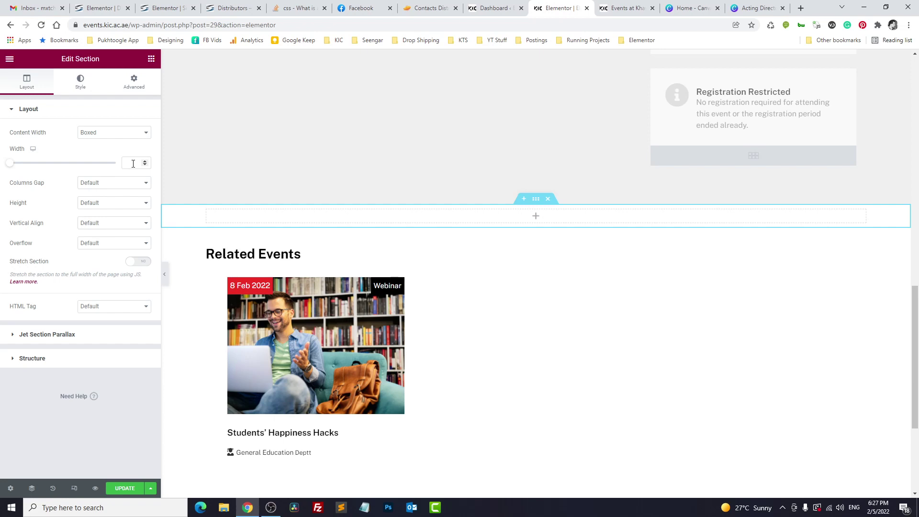
Step: Set the section width to 900 and its height to Min Height 900
{"action": "left_click", "coordinate": [133, 164]}
{"action": "left_click", "coordinate": [106, 205]}
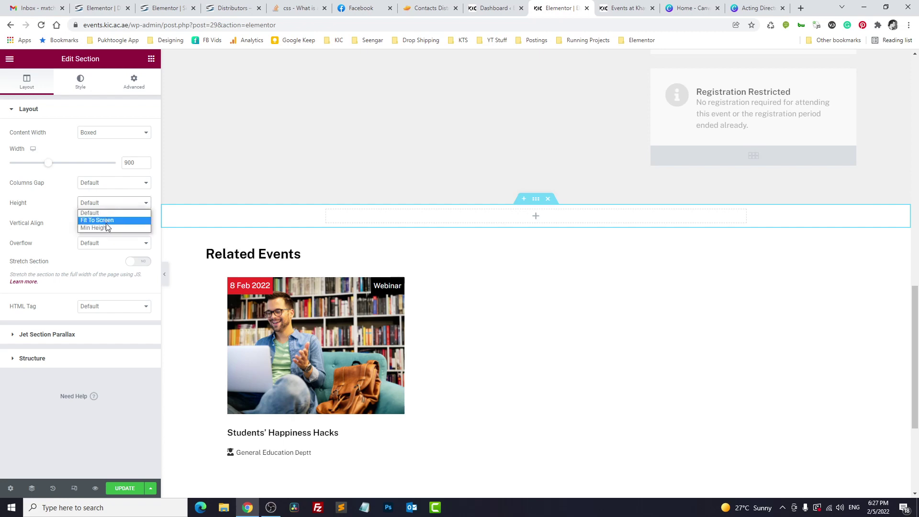
{"action": "left_click", "coordinate": [107, 227]}
{"action": "double_click", "coordinate": [130, 234]}
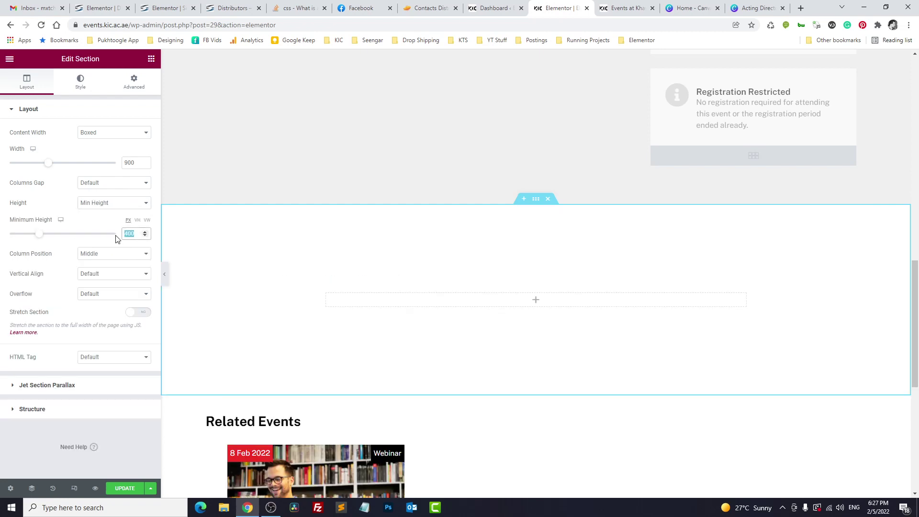
{"action": "type", "text": "900"}
{"action": "scroll", "coordinate": [312, 196], "scroll_direction": "down", "scroll_amount": 4}
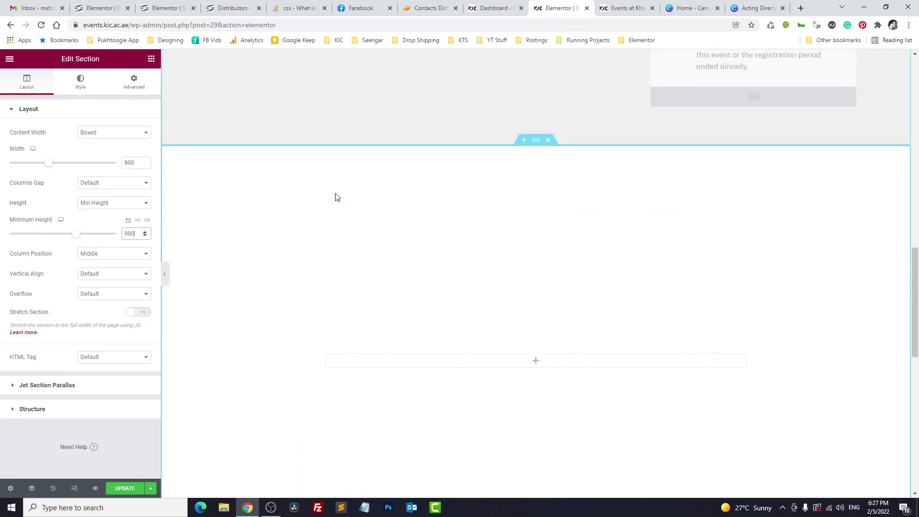
{"action": "scroll", "coordinate": [336, 197], "scroll_direction": "up", "scroll_amount": 1}
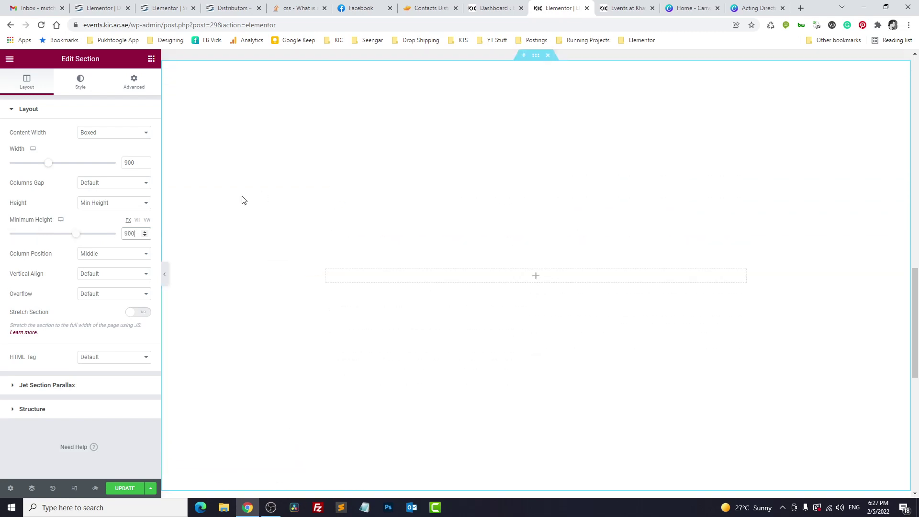
Step: Set the section's Column Position to Stretch
{"action": "left_click", "coordinate": [101, 276]}
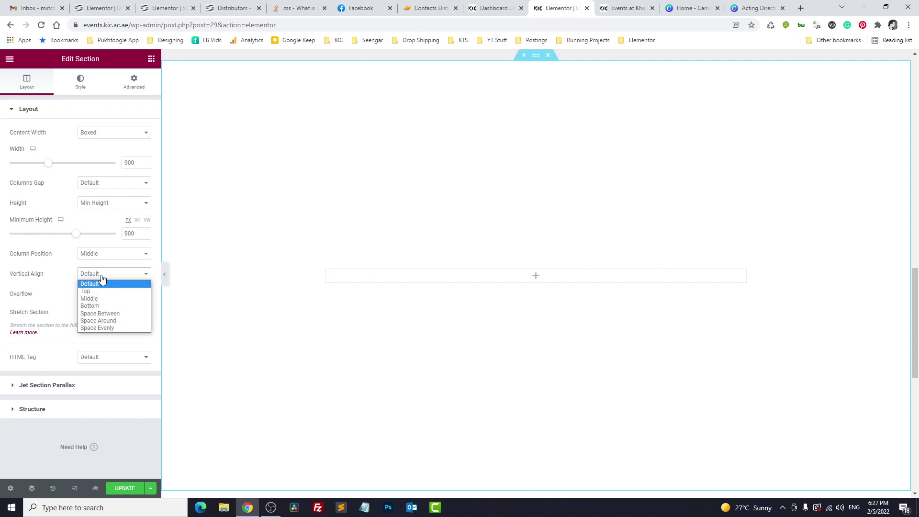
{"action": "left_click", "coordinate": [102, 278]}
{"action": "left_click", "coordinate": [104, 258]}
{"action": "left_click", "coordinate": [104, 262]}
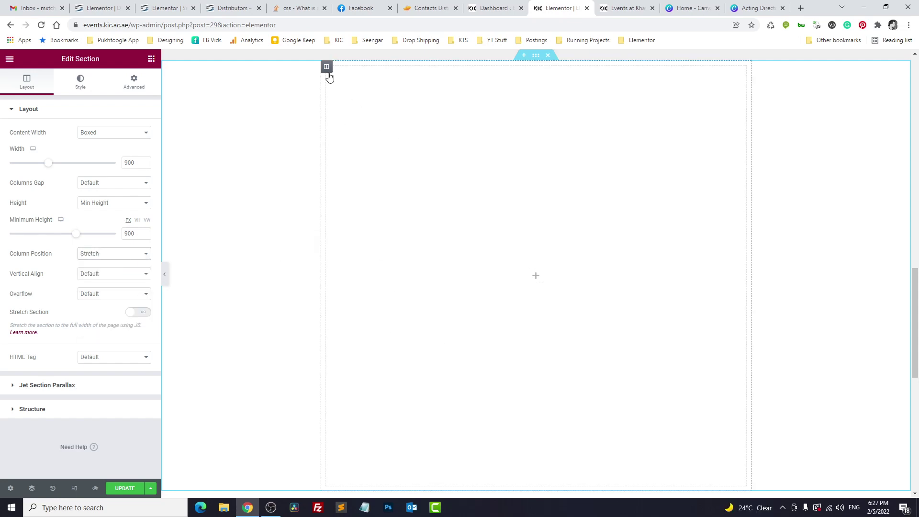
Step: Give the column a Classic background using the Featured Image dynamic tag
{"action": "left_click", "coordinate": [326, 68]}
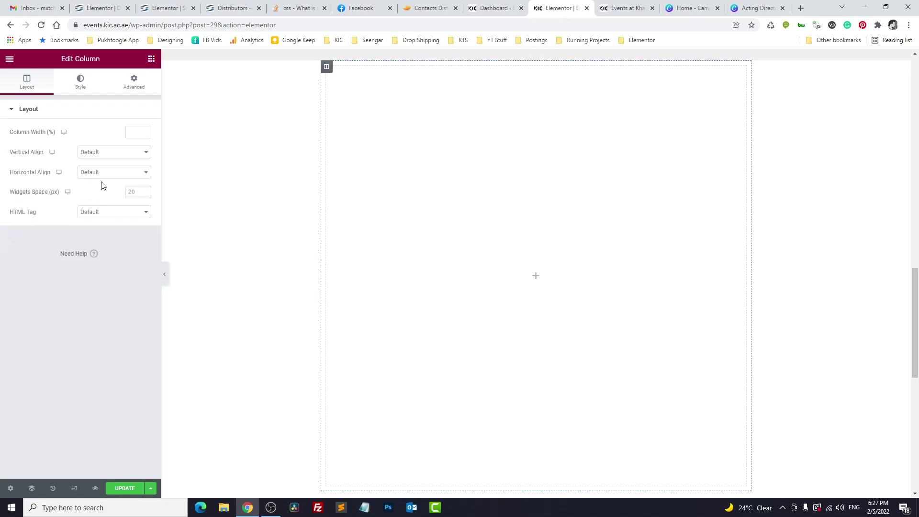
{"action": "left_click", "coordinate": [81, 81]}
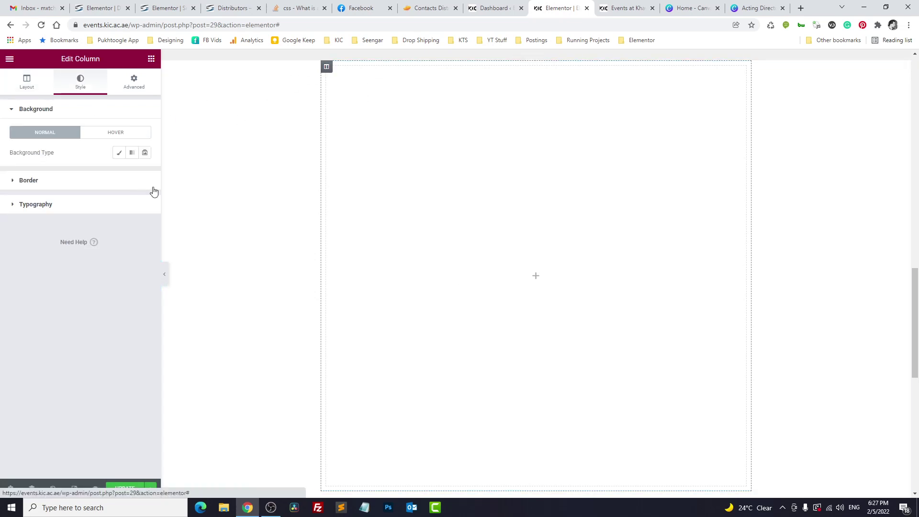
{"action": "left_click", "coordinate": [120, 152]}
{"action": "left_click", "coordinate": [145, 252]}
{"action": "left_click", "coordinate": [83, 284]}
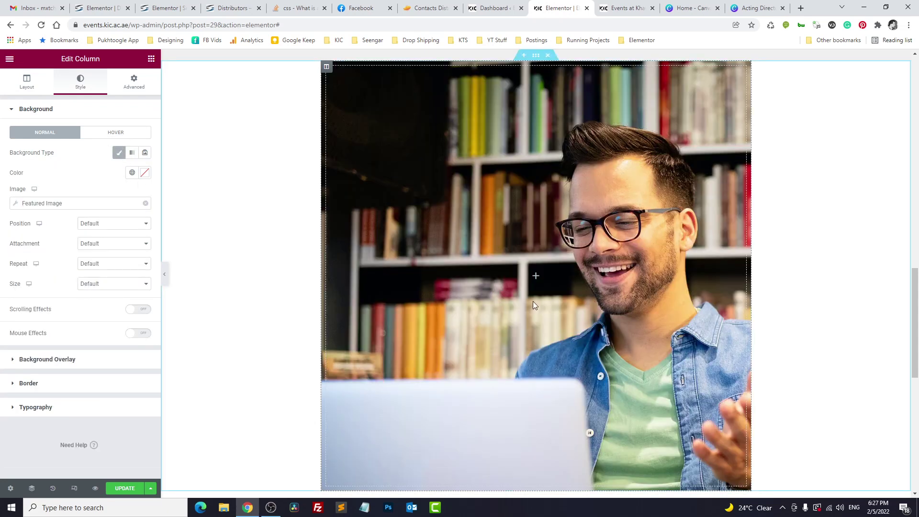
Step: Keep the background position at Default and set the background size to Cover
{"action": "left_click", "coordinate": [109, 225]}
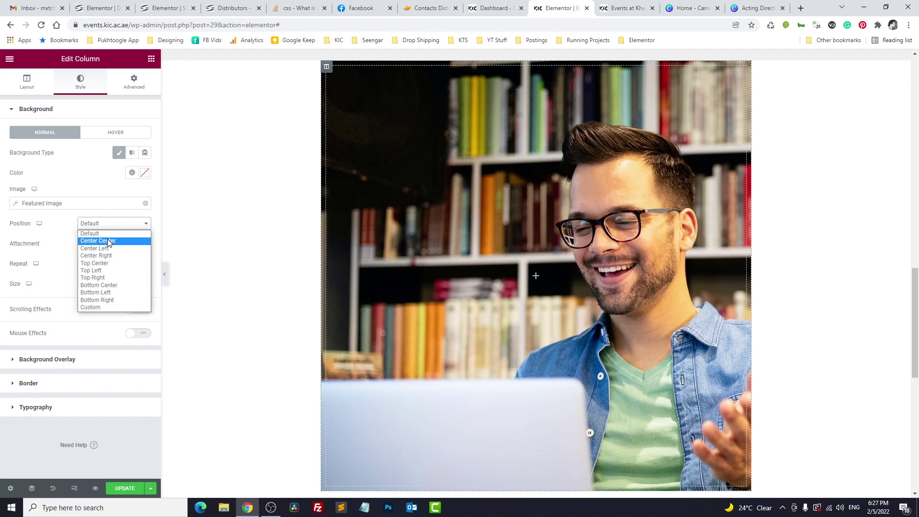
{"action": "left_click", "coordinate": [109, 240]}
{"action": "left_click", "coordinate": [107, 225]}
{"action": "left_click", "coordinate": [109, 234]}
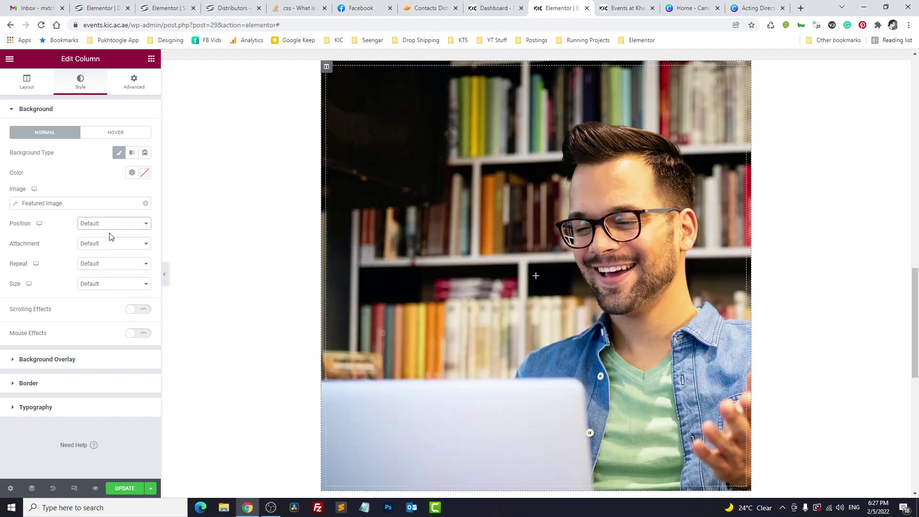
{"action": "left_click", "coordinate": [101, 285]}
{"action": "left_click", "coordinate": [99, 310]}
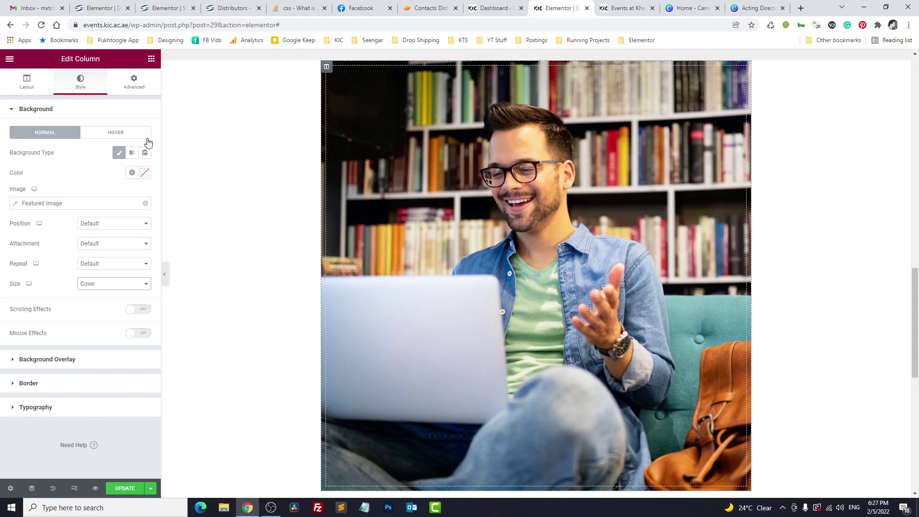
Step: Check the column against the Canva mockup, then return to the Elementor editor
{"action": "left_click", "coordinate": [755, 8]}
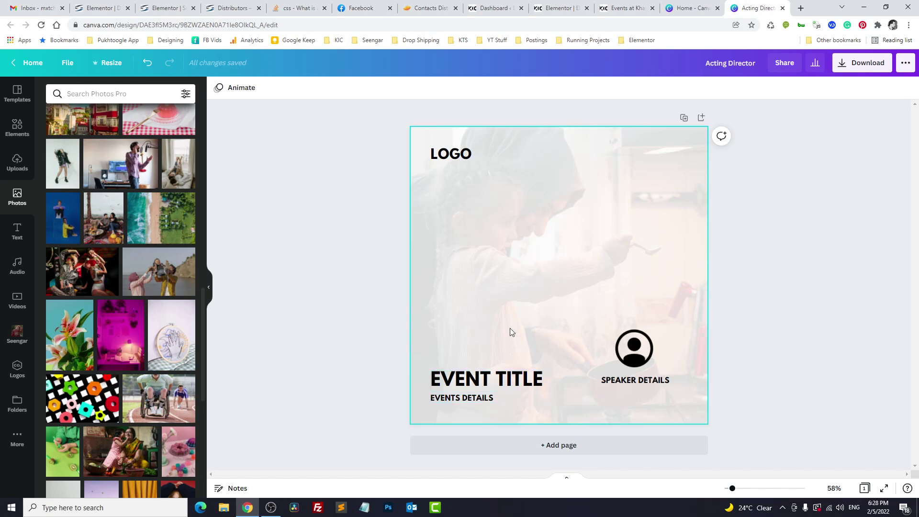
{"action": "left_click", "coordinate": [561, 7]}
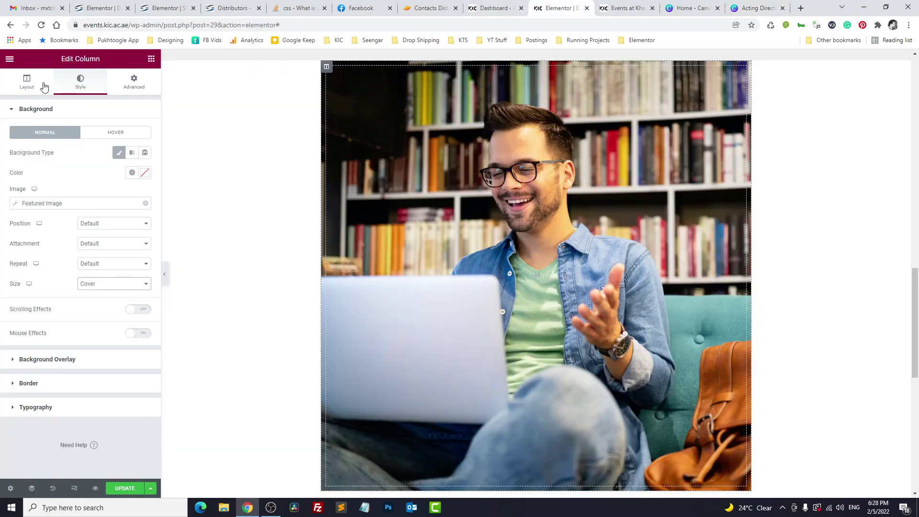
{"action": "left_click", "coordinate": [150, 58]}
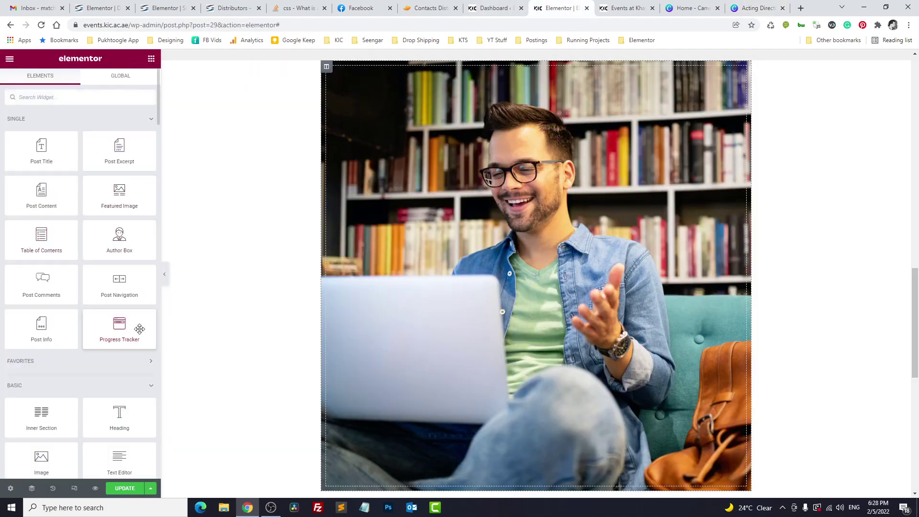
Step: Add an inner section and a heading titled 'event details' at the top of the column
{"action": "left_click_drag", "start_coordinate": [42, 415], "coordinate": [479, 335]}
{"action": "left_click", "coordinate": [151, 59]}
{"action": "left_click_drag", "start_coordinate": [119, 412], "coordinate": [378, 86]}
{"action": "left_click_drag", "start_coordinate": [114, 155], "coordinate": [1, 144]}
{"action": "type", "text": "event details"}
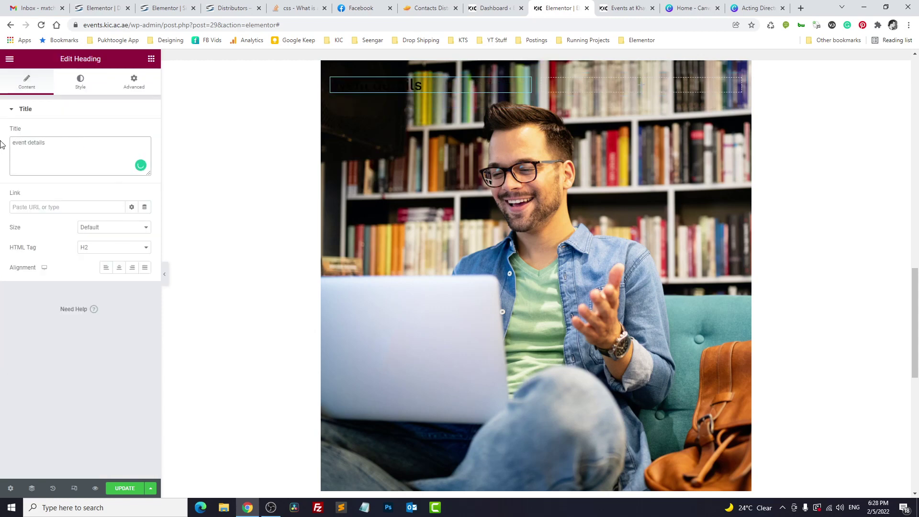
{"action": "left_click", "coordinate": [80, 83]}
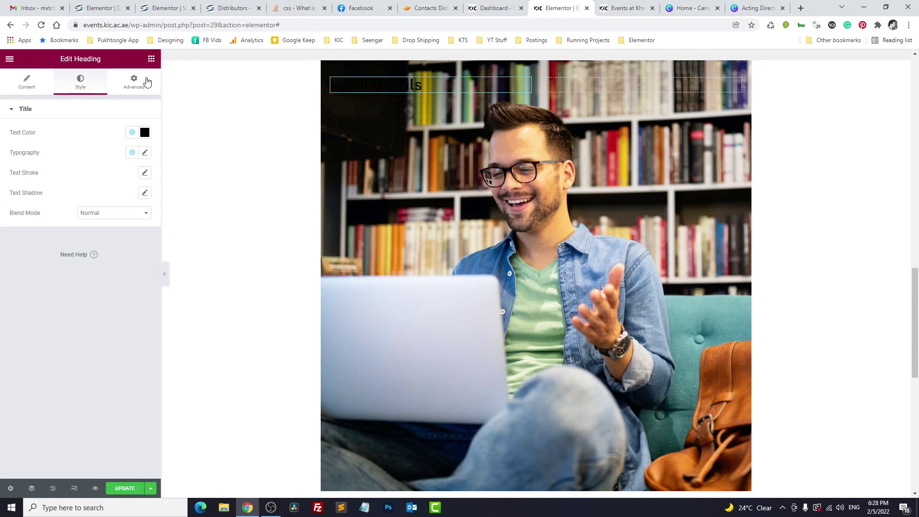
Step: Duplicate the heading into the right column and retitle the copy 'speaker'
{"action": "left_click", "coordinate": [151, 58]}
{"action": "right_click", "coordinate": [362, 89]}
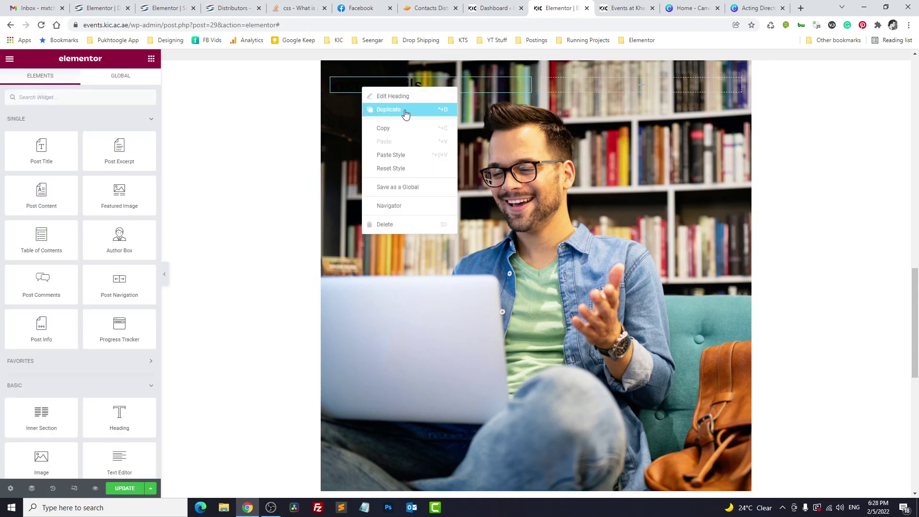
{"action": "left_click", "coordinate": [437, 109]}
{"action": "left_click_drag", "start_coordinate": [530, 103], "coordinate": [622, 86]}
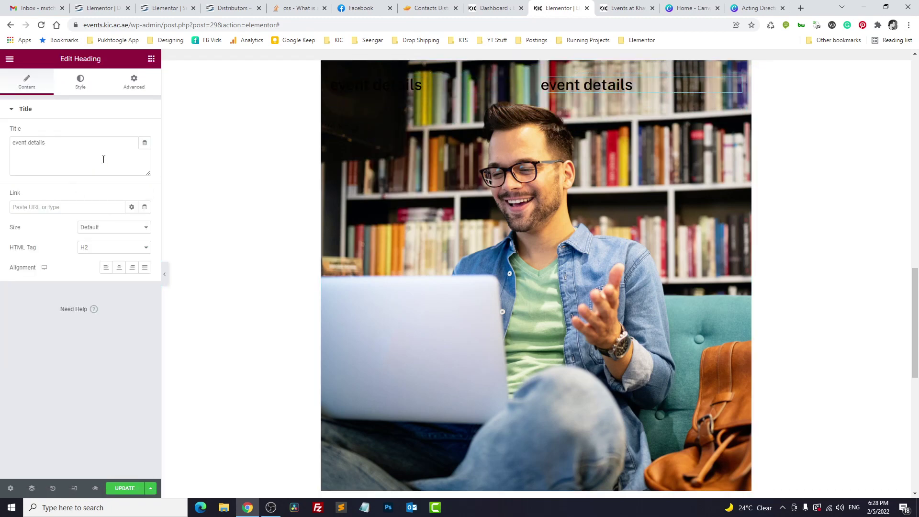
{"action": "left_click_drag", "start_coordinate": [101, 157], "coordinate": [1, 151]}
{"action": "type", "text": "speaker"}
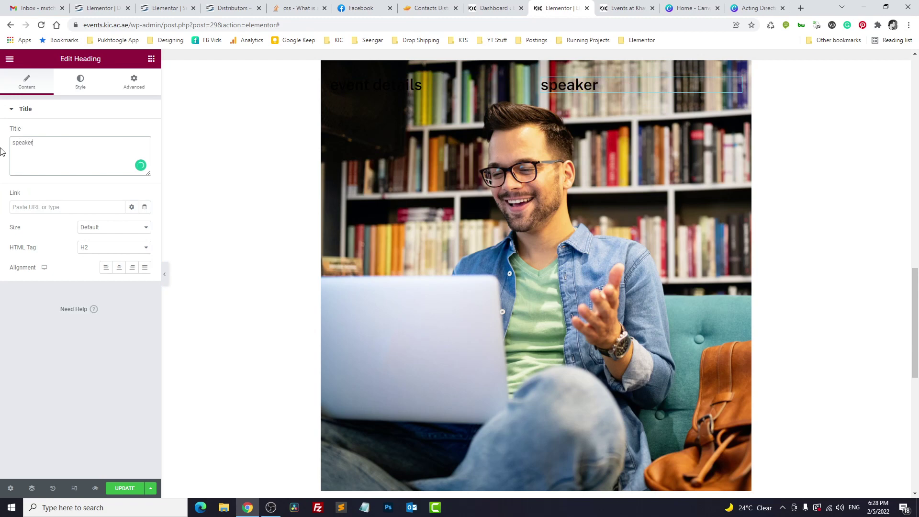
{"action": "left_click", "coordinate": [151, 58]}
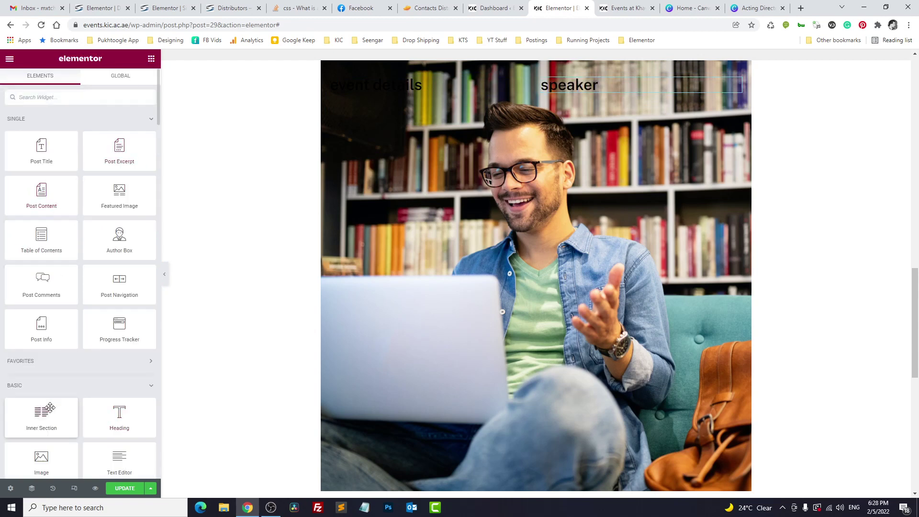
Step: Add an Image widget and insert the KIC logo from the Media Library
{"action": "scroll", "coordinate": [100, 397], "scroll_direction": "down", "scroll_amount": 2}
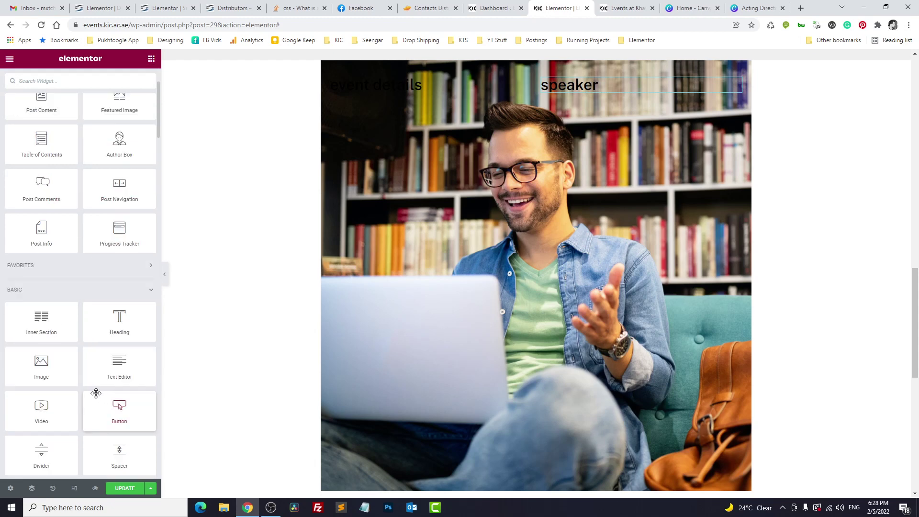
{"action": "left_click_drag", "start_coordinate": [42, 364], "coordinate": [436, 77]}
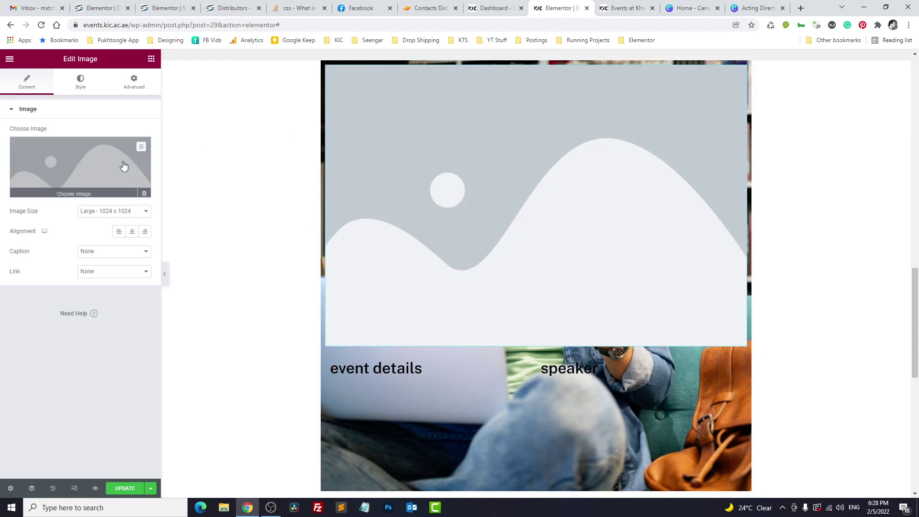
{"action": "left_click", "coordinate": [120, 165]}
{"action": "left_click", "coordinate": [687, 125]}
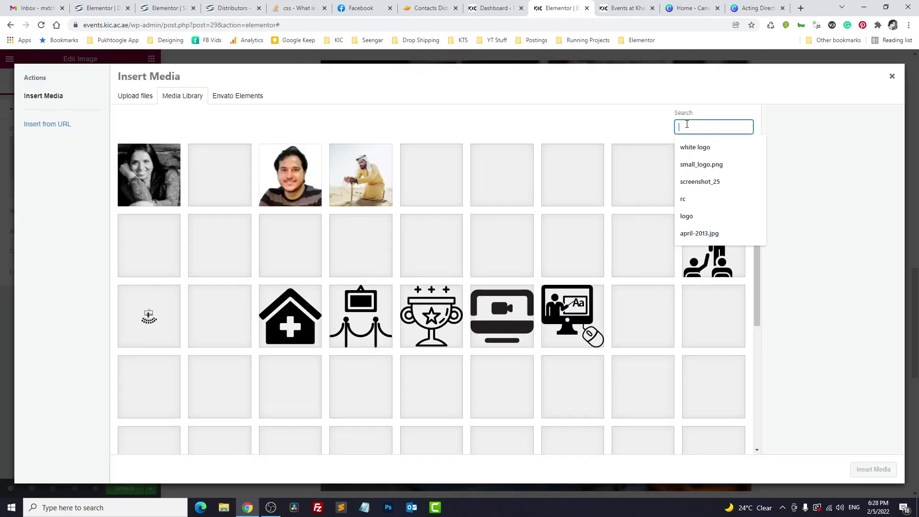
{"action": "type", "text": "logo"}
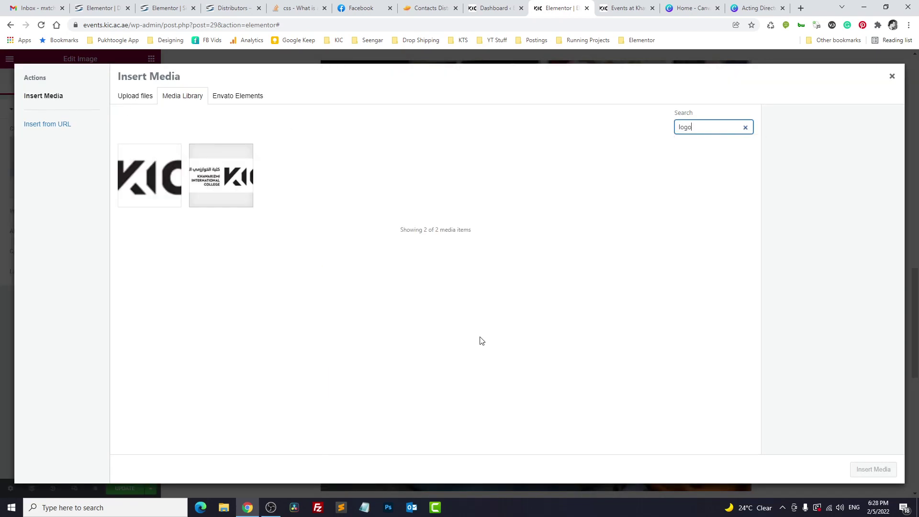
{"action": "left_click_drag", "start_coordinate": [693, 127], "coordinate": [650, 128]}
{"action": "key", "text": "BackSpace"}
{"action": "scroll", "coordinate": [496, 273], "scroll_direction": "down", "scroll_amount": 5}
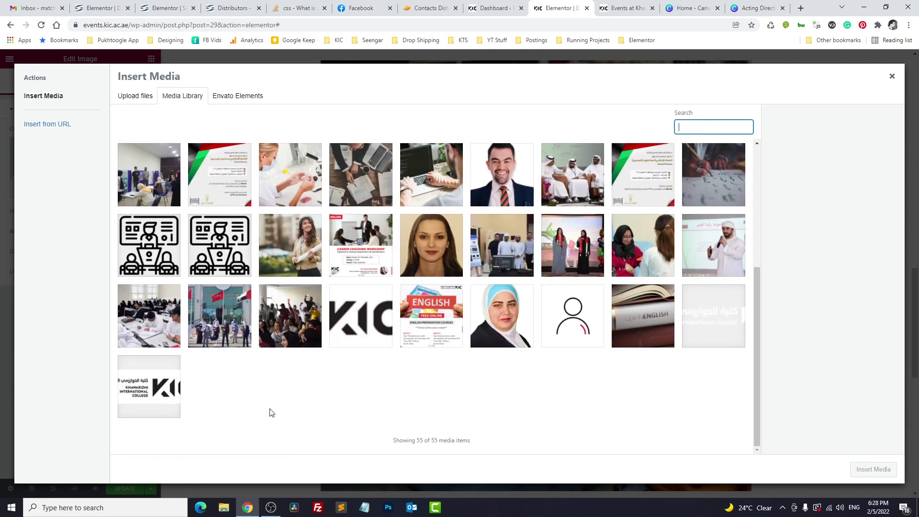
{"action": "left_click", "coordinate": [728, 326]}
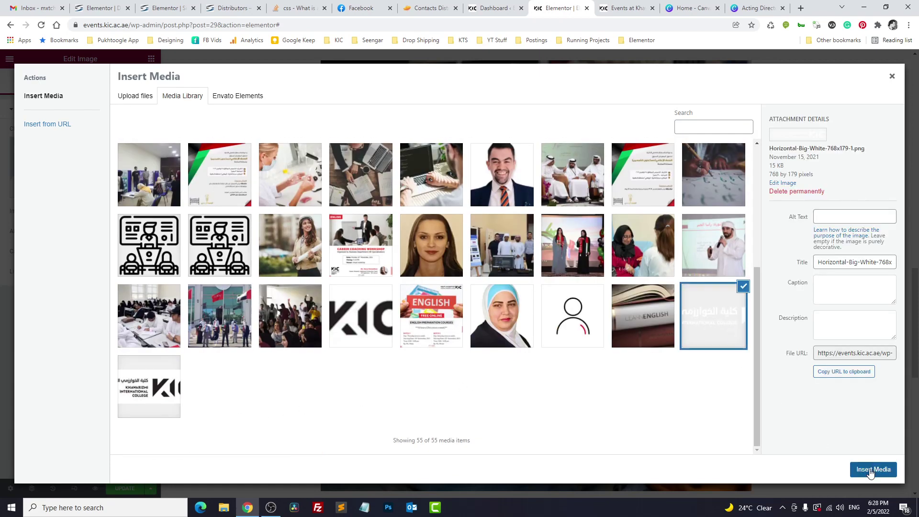
{"action": "left_click", "coordinate": [867, 466]}
Step: Size the logo Medium 300 x 300 and align it left
{"action": "left_click", "coordinate": [93, 212]}
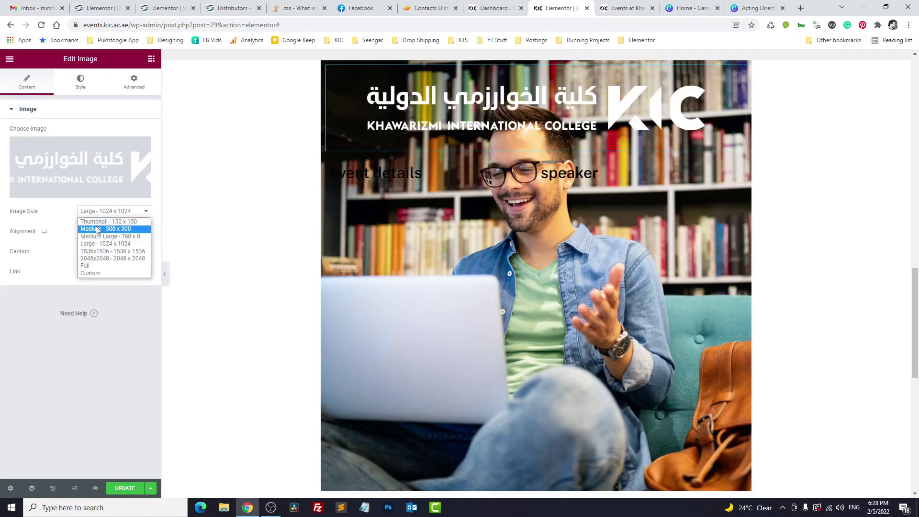
{"action": "left_click", "coordinate": [98, 229]}
{"action": "left_click", "coordinate": [119, 231]}
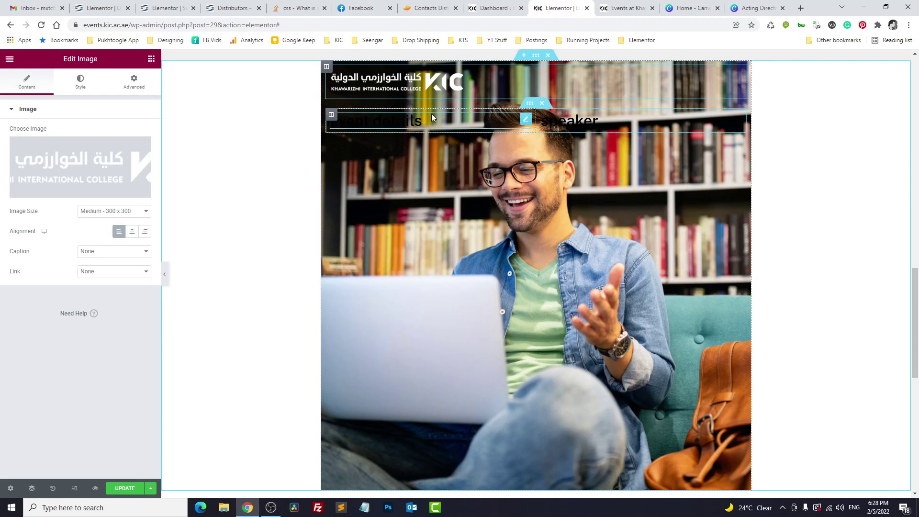
Step: Set the section's Vertical Align to Space Between
{"action": "left_click", "coordinate": [536, 56]}
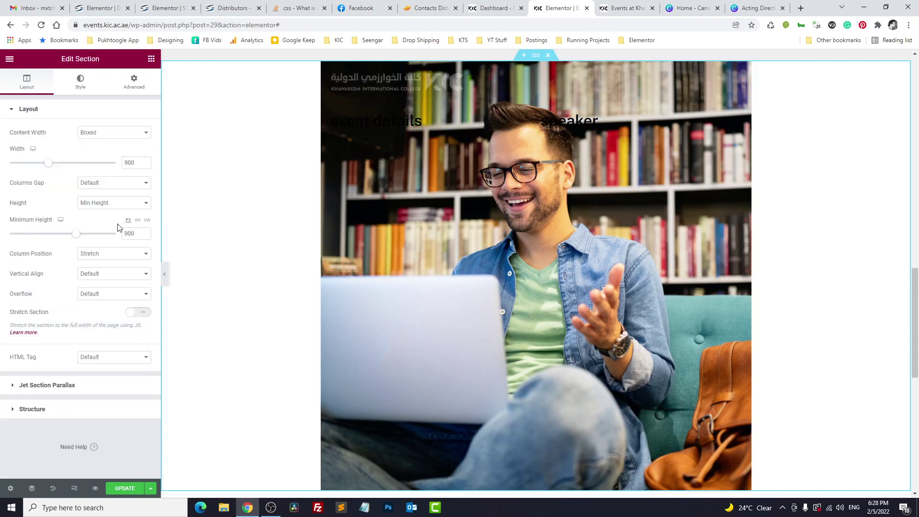
{"action": "left_click", "coordinate": [101, 276]}
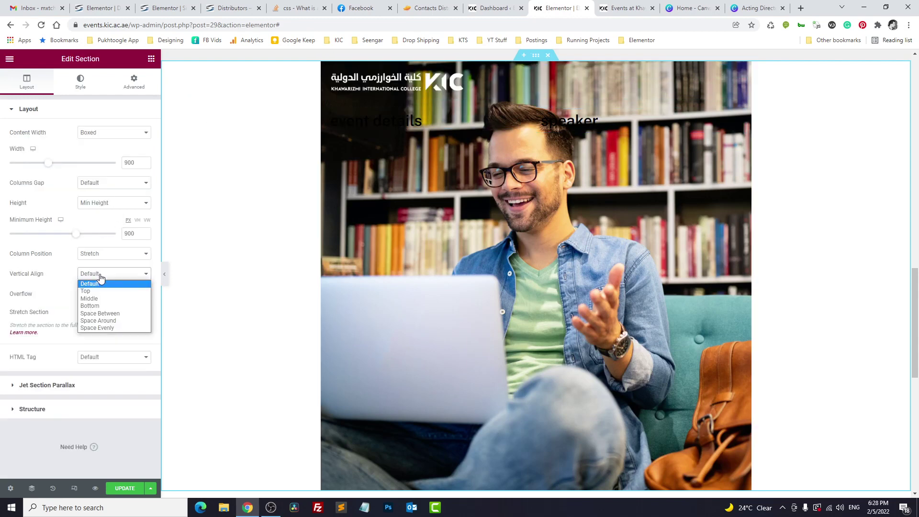
{"action": "left_click", "coordinate": [106, 314]}
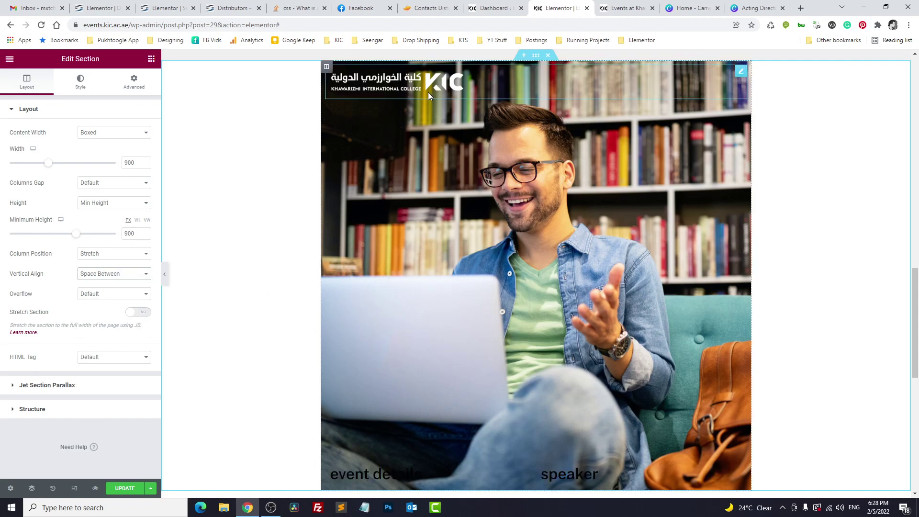
{"action": "scroll", "coordinate": [436, 240], "scroll_direction": "down", "scroll_amount": 2}
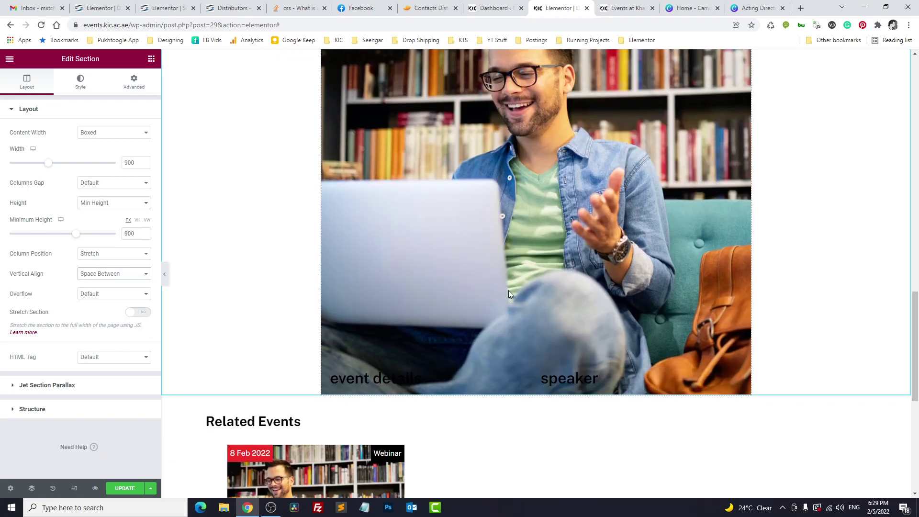
Step: Make the event details heading show the Post Title dynamic tag
{"action": "left_click", "coordinate": [756, 7]}
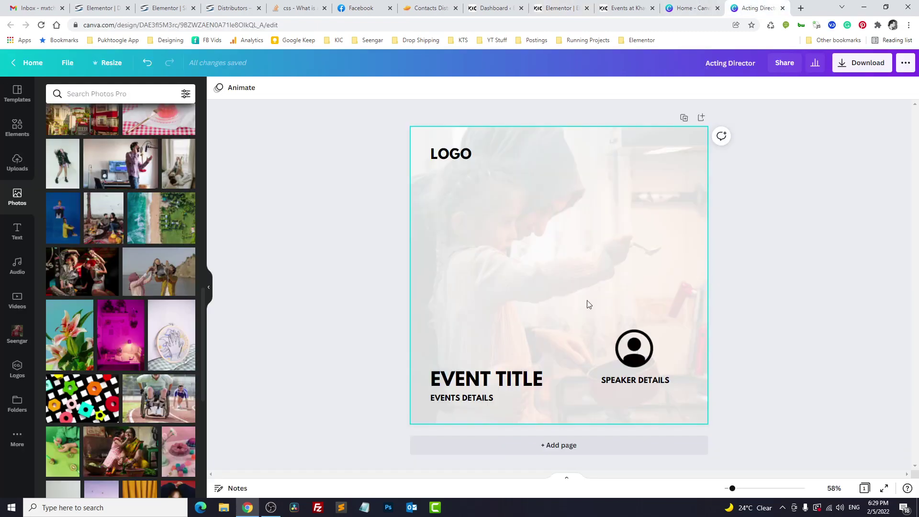
{"action": "left_click", "coordinate": [555, 8]}
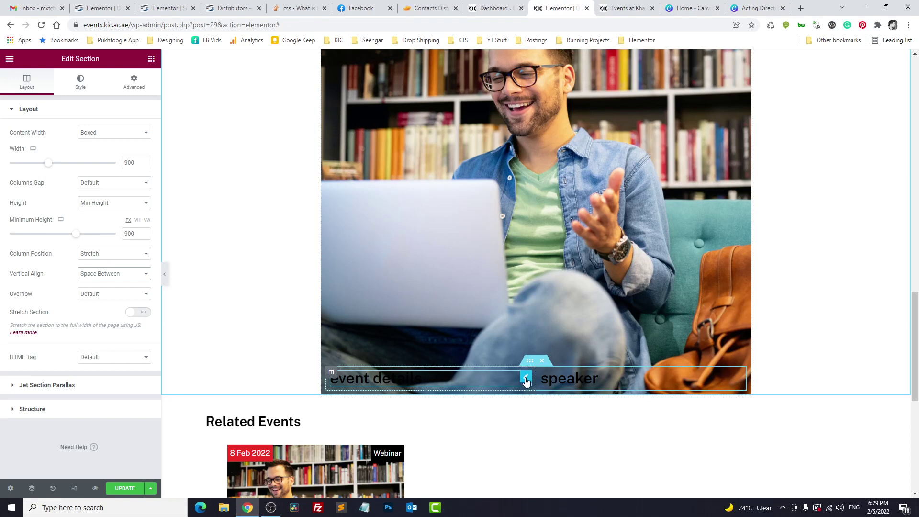
{"action": "left_click", "coordinate": [525, 378]}
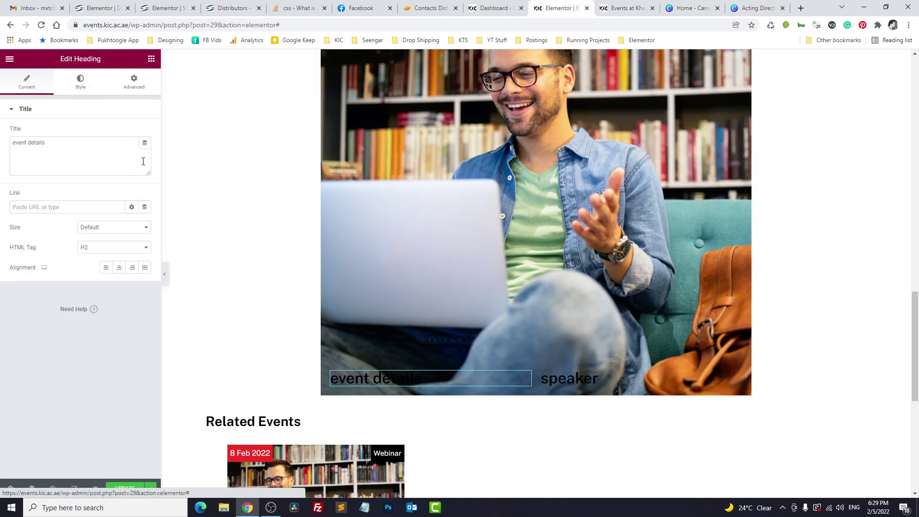
{"action": "left_click", "coordinate": [145, 142]}
{"action": "left_click", "coordinate": [82, 240]}
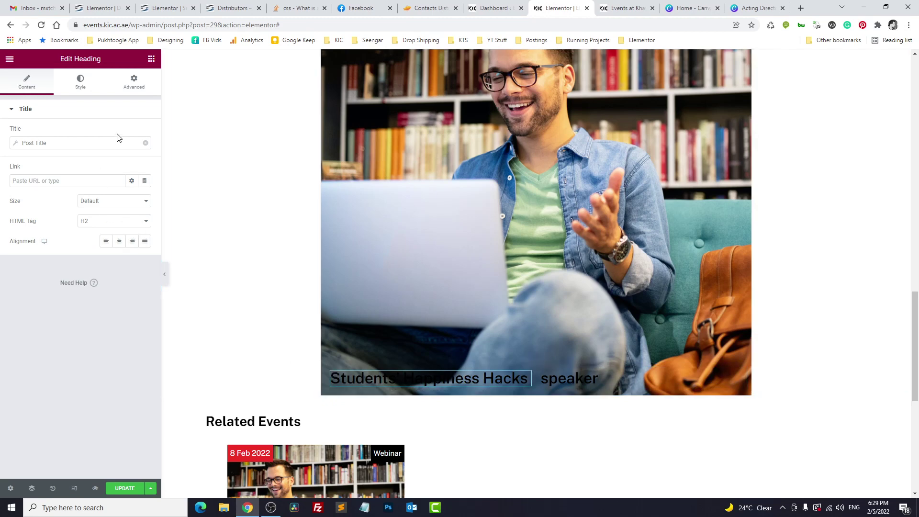
Step: Style the title white (#FFFFFF), size 47, weight 800, checking it against the Canva mockup
{"action": "left_click", "coordinate": [80, 82]}
{"action": "left_click", "coordinate": [145, 132]}
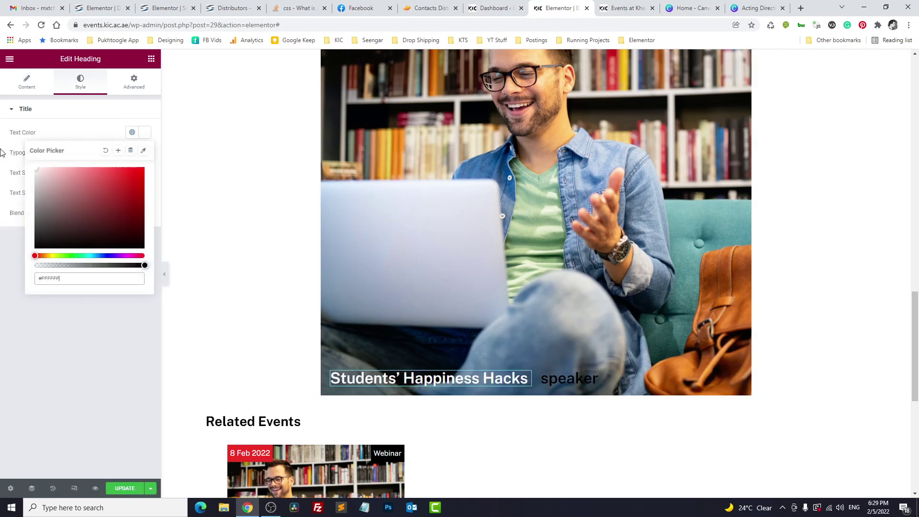
{"action": "left_click", "coordinate": [95, 127]}
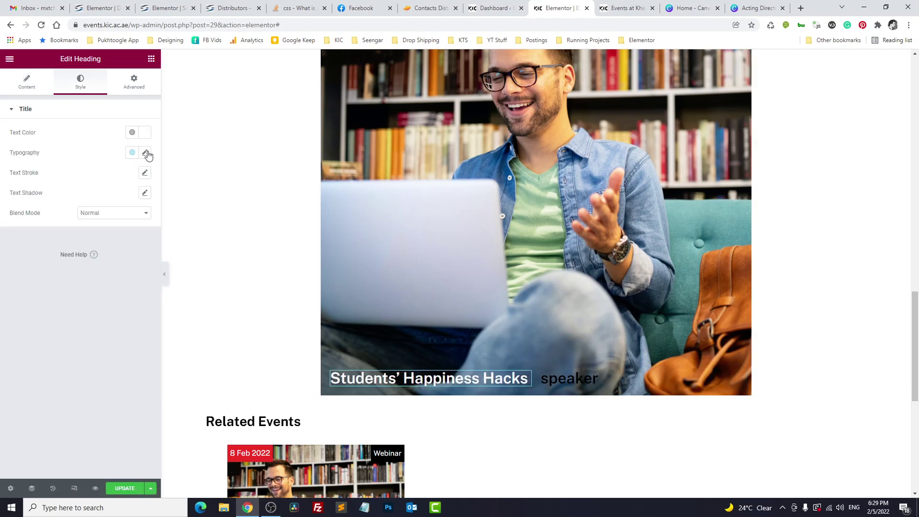
{"action": "left_click", "coordinate": [144, 152]}
{"action": "left_click_drag", "start_coordinate": [19, 231], "coordinate": [40, 235]}
{"action": "left_click", "coordinate": [109, 249]}
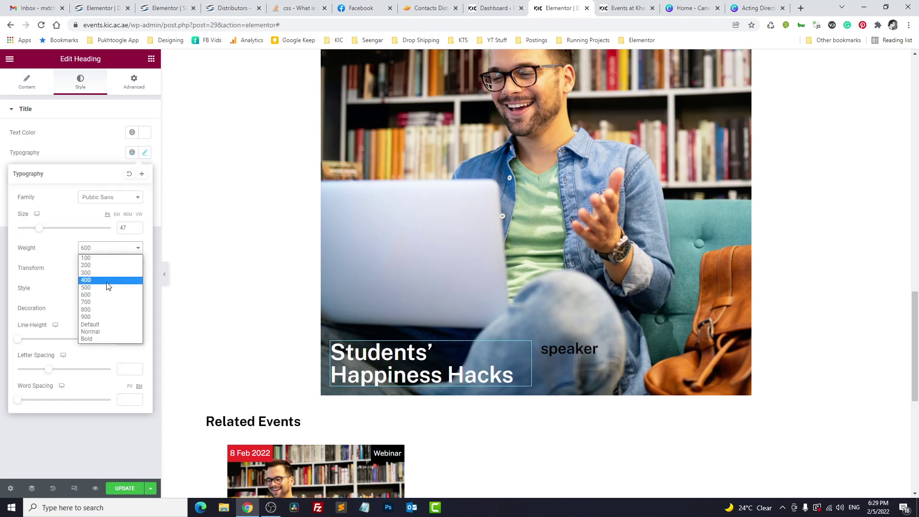
{"action": "left_click", "coordinate": [102, 314]}
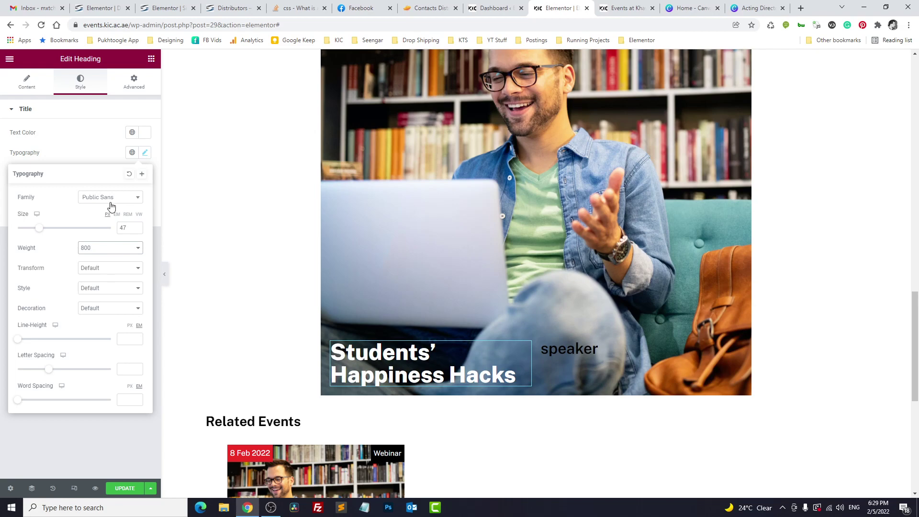
{"action": "left_click", "coordinate": [775, 5]}
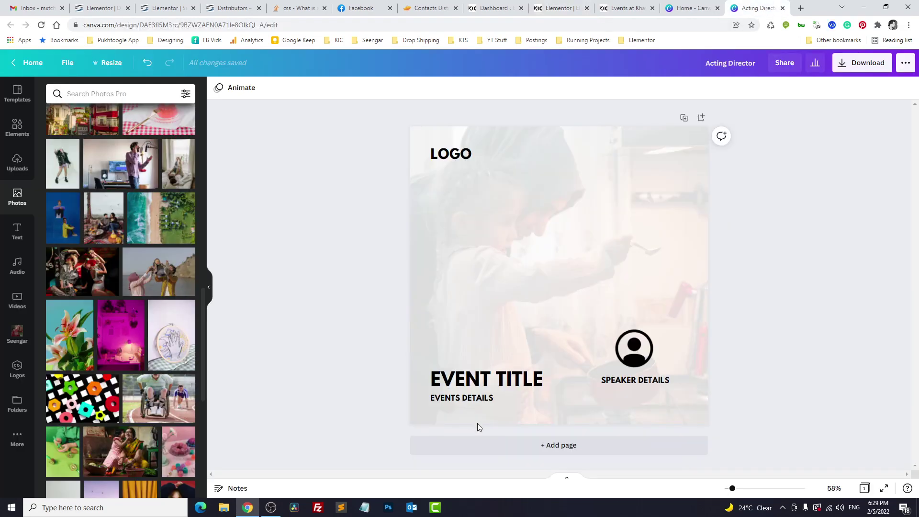
{"action": "left_click", "coordinate": [566, 4]}
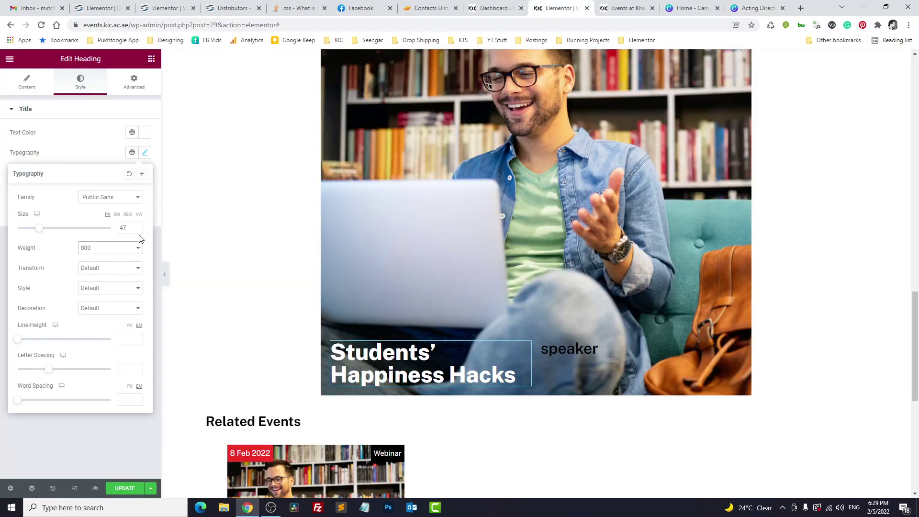
Step: Add a Dynamic Field widget below the event post title
{"action": "left_click", "coordinate": [151, 59]}
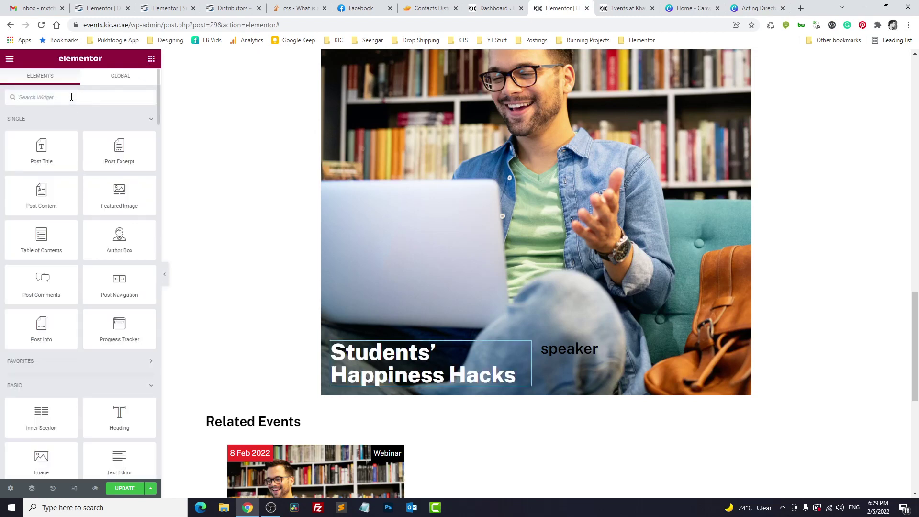
{"action": "left_click", "coordinate": [71, 97]}
{"action": "type", "text": "dyan"}
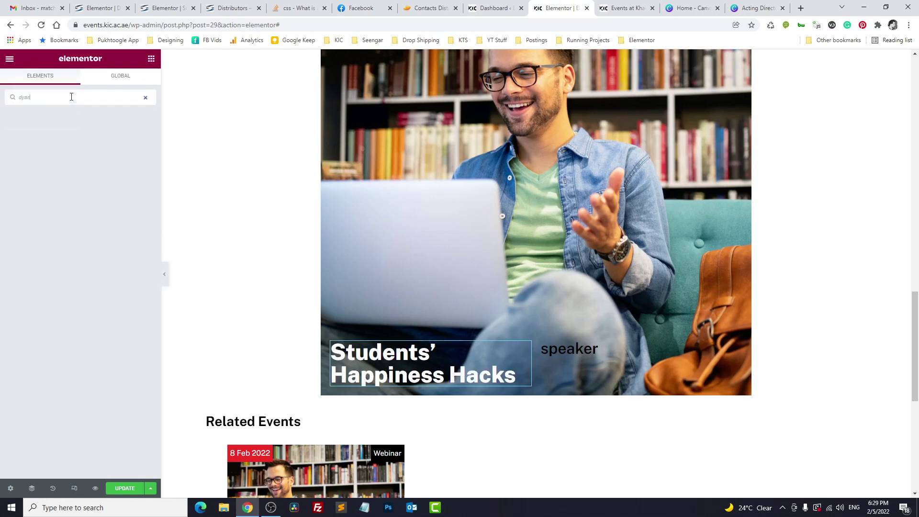
{"action": "key", "text": "BackSpace"}
{"action": "type", "text": "n"}
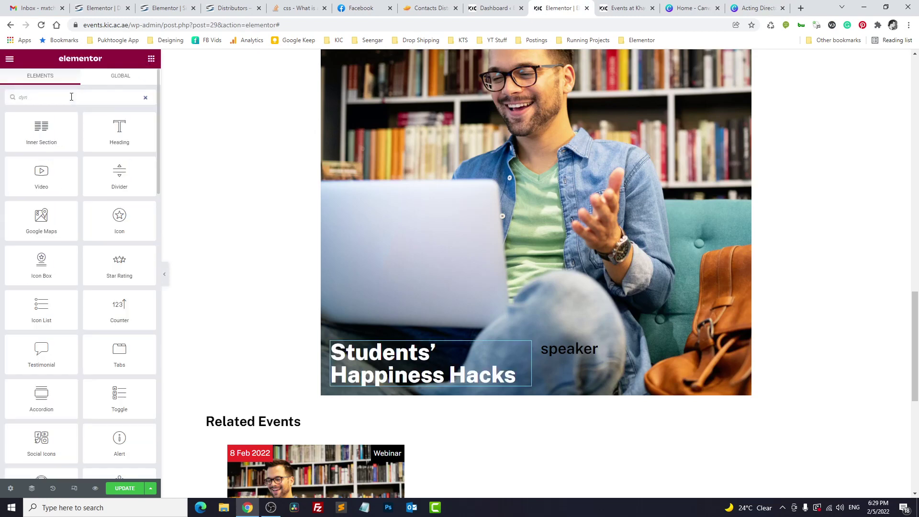
{"action": "type", "text": "n"}
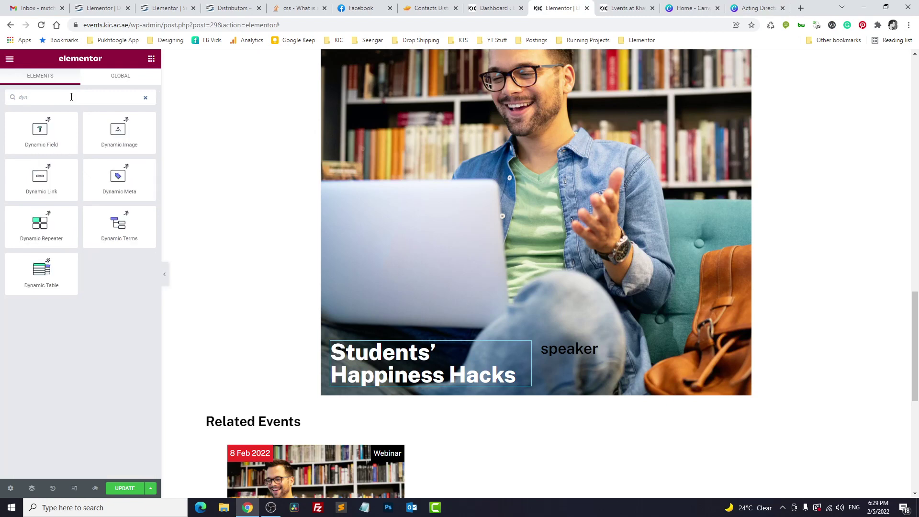
{"action": "left_click_drag", "start_coordinate": [38, 136], "coordinate": [429, 378]}
Step: Set the field's source to Meta Data with the event Date meta field
{"action": "left_click", "coordinate": [115, 134]}
{"action": "left_click", "coordinate": [113, 148]}
{"action": "left_click", "coordinate": [115, 154]}
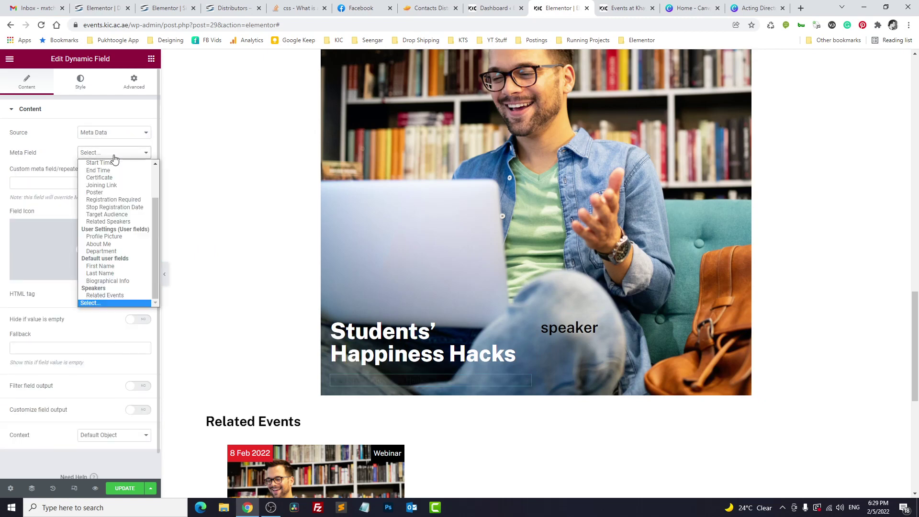
{"action": "scroll", "coordinate": [114, 192], "scroll_direction": "up", "scroll_amount": 5}
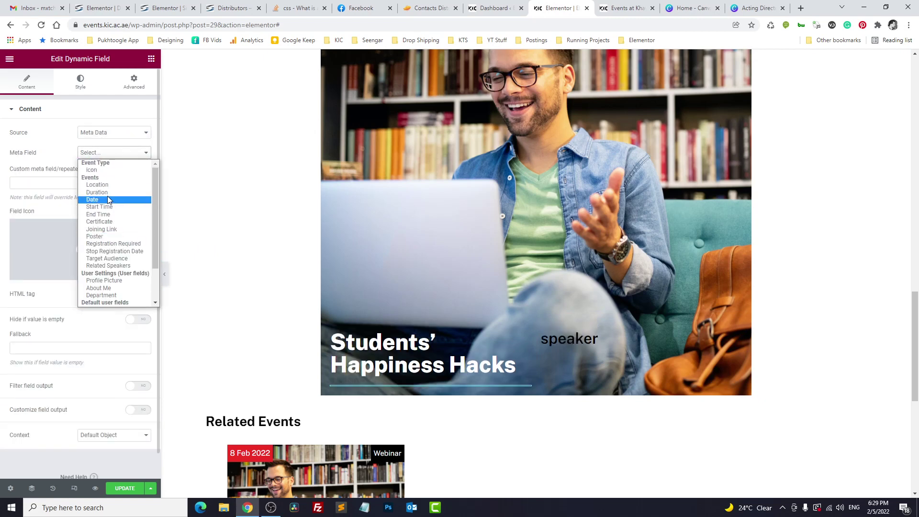
{"action": "left_click", "coordinate": [107, 198]}
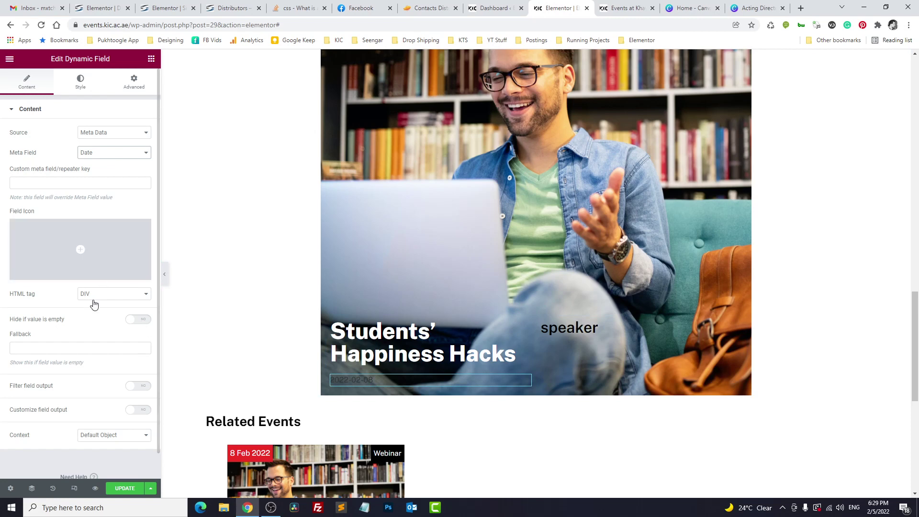
Step: Filter the field output with the Format date callback so it reads February 8, 2022
{"action": "scroll", "coordinate": [89, 326], "scroll_direction": "down", "scroll_amount": 1}
{"action": "left_click", "coordinate": [134, 360]}
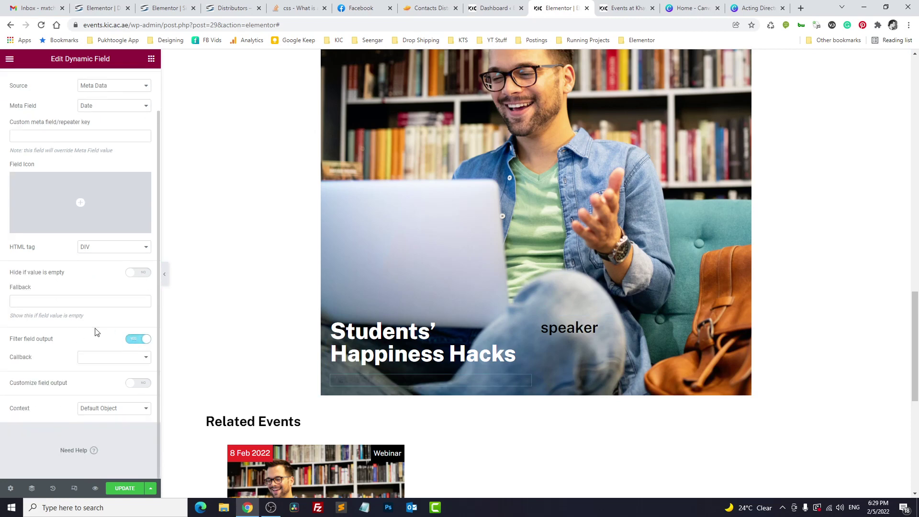
{"action": "left_click", "coordinate": [97, 357]}
{"action": "left_click", "coordinate": [96, 206]}
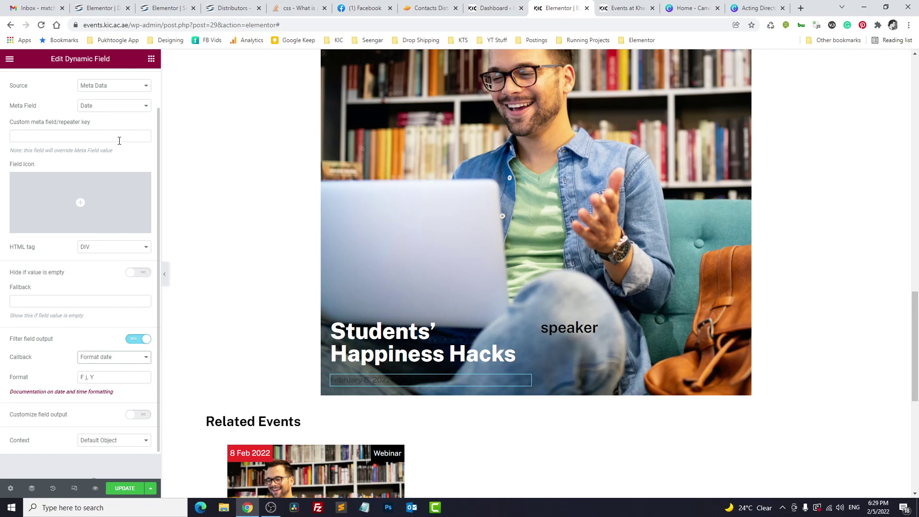
Step: Set the date field's Style colour to white #FFFFFF
{"action": "scroll", "coordinate": [114, 146], "scroll_direction": "up", "scroll_amount": 2}
{"action": "left_click", "coordinate": [80, 82]}
{"action": "left_click", "coordinate": [145, 132]}
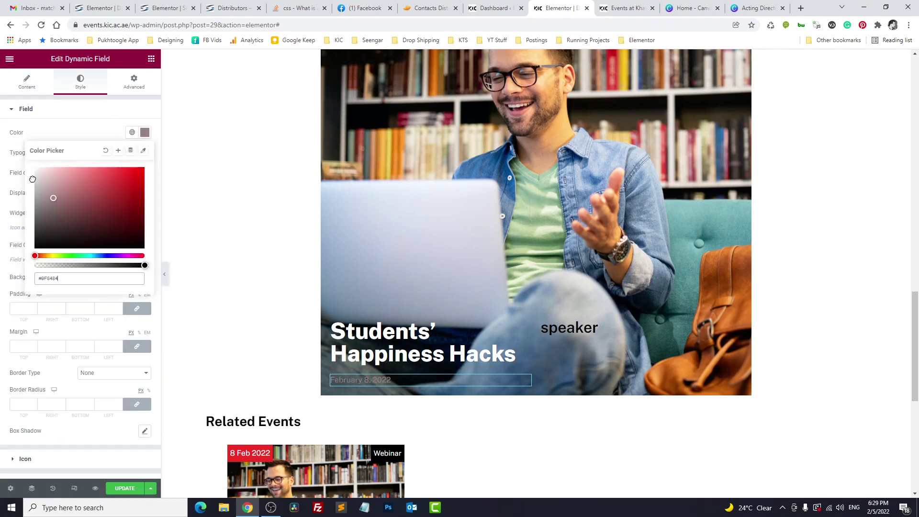
{"action": "key", "text": "ctrl+a"}
{"action": "type", "text": "#FFFFFF"}
Step: Give the inner section a Classic #FFFFFF background with lowered alpha for translucency
{"action": "left_click", "coordinate": [59, 110]}
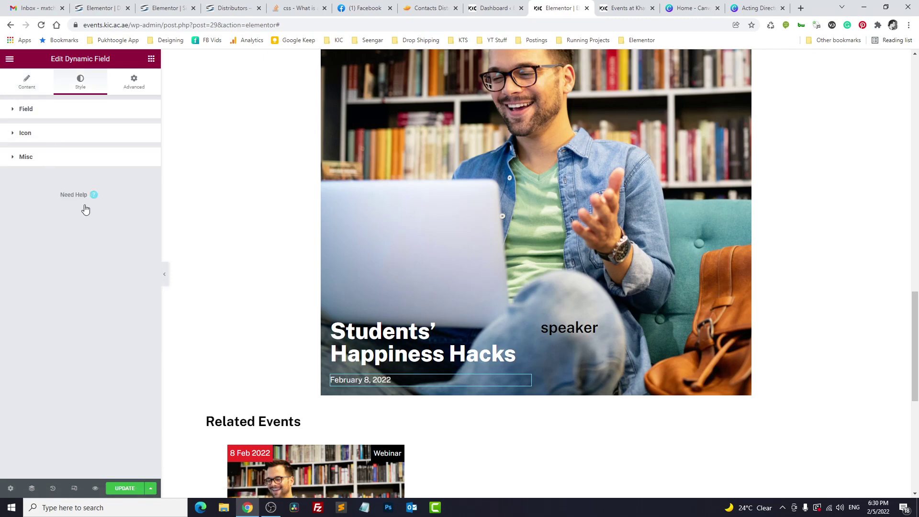
{"action": "left_click", "coordinate": [530, 310]}
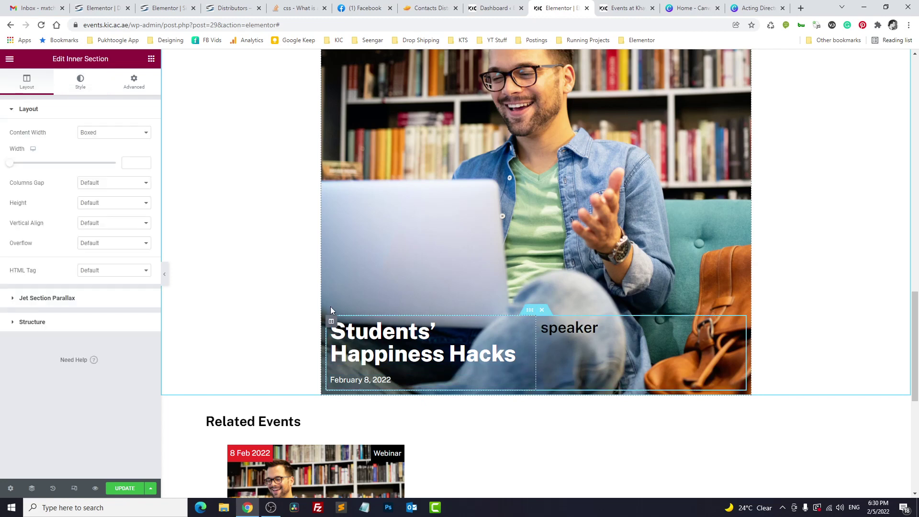
{"action": "left_click", "coordinate": [79, 82]}
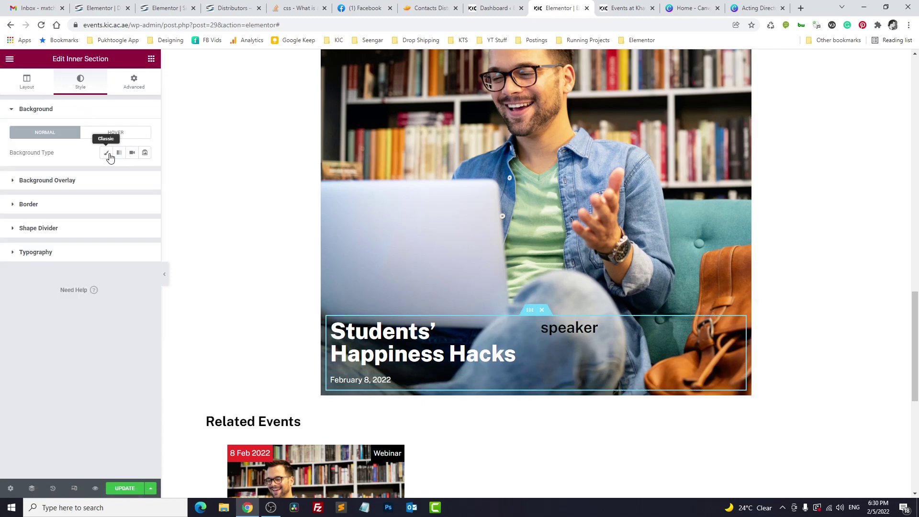
{"action": "left_click", "coordinate": [108, 153]}
{"action": "left_click", "coordinate": [145, 172]}
{"action": "type", "text": "#FFFFFF"}
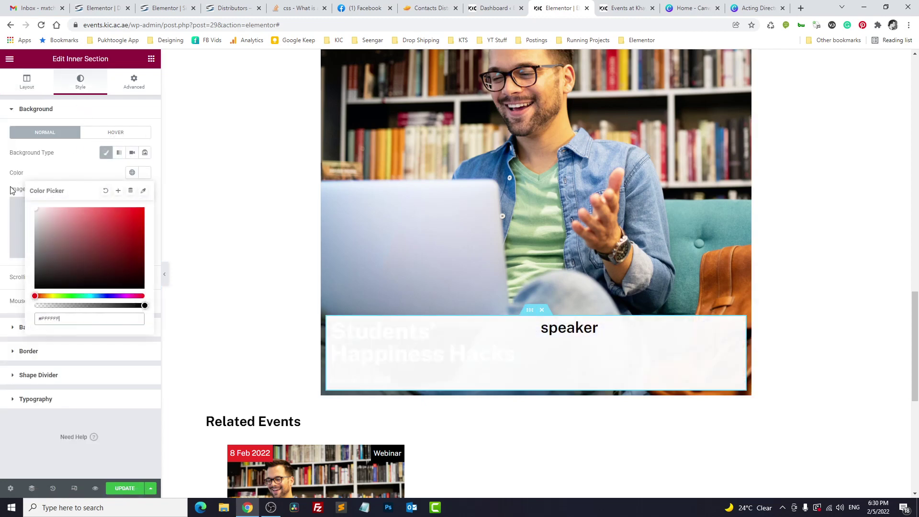
{"action": "left_click_drag", "start_coordinate": [133, 304], "coordinate": [122, 306]}
{"action": "left_click", "coordinate": [83, 177]}
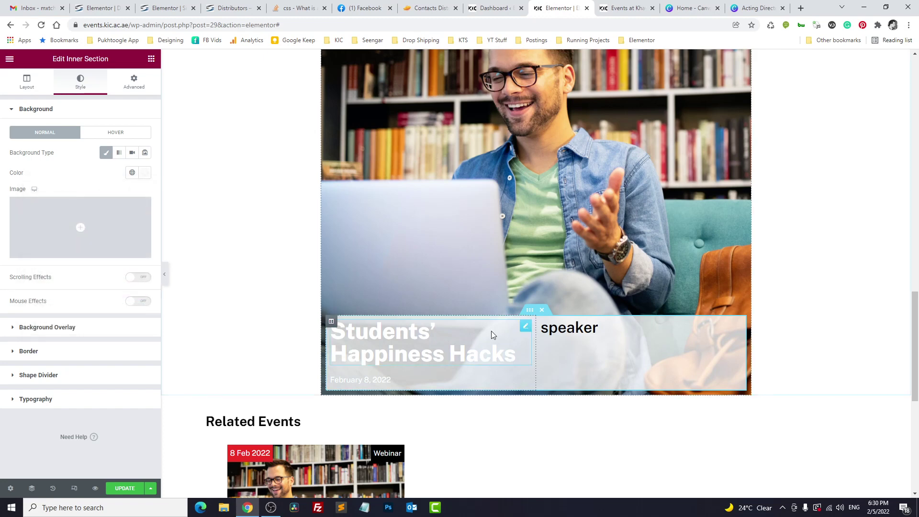
Step: Turn the event title and date text colours black
{"action": "left_click", "coordinate": [527, 328]}
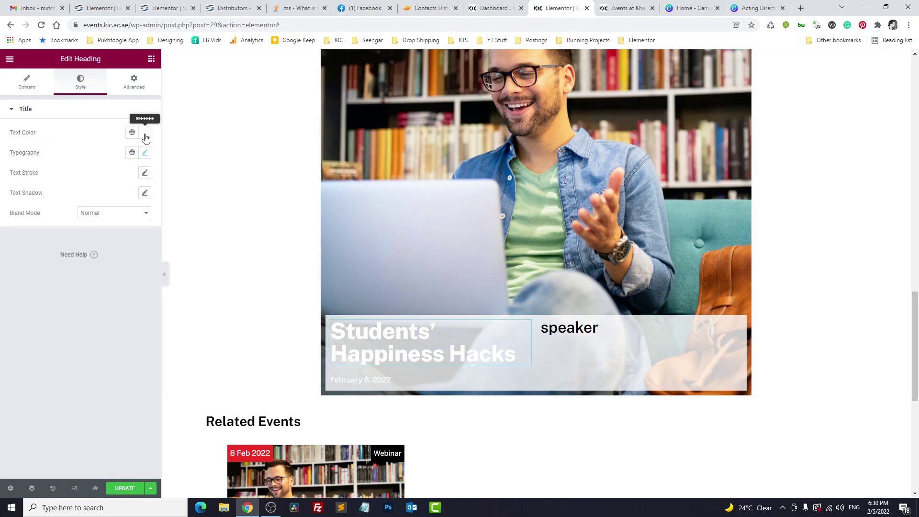
{"action": "left_click", "coordinate": [144, 132]}
{"action": "left_click_drag", "start_coordinate": [80, 212], "coordinate": [248, 370]}
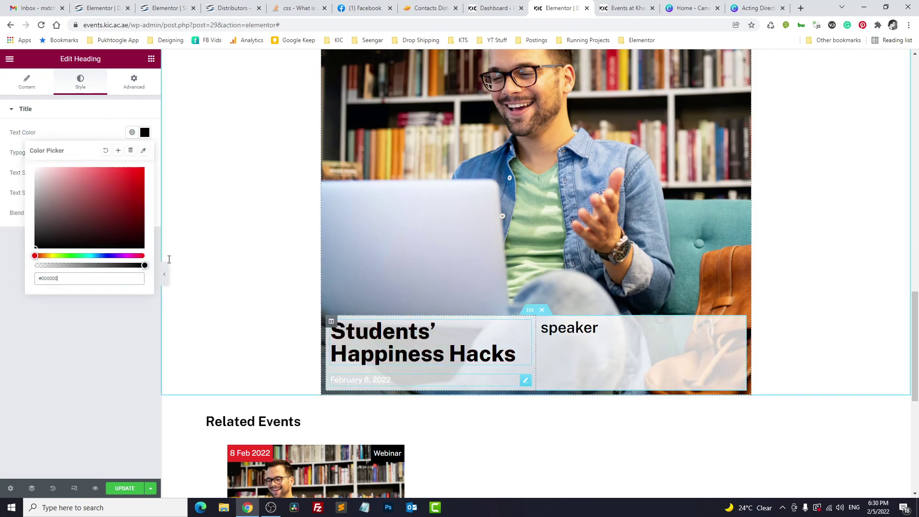
{"action": "left_click", "coordinate": [360, 379]}
{"action": "left_click", "coordinate": [144, 132]}
{"action": "left_click_drag", "start_coordinate": [88, 239], "coordinate": [2, 266]}
Step: Set the date widget's Width to Inline (auto)
{"action": "left_click", "coordinate": [139, 89]}
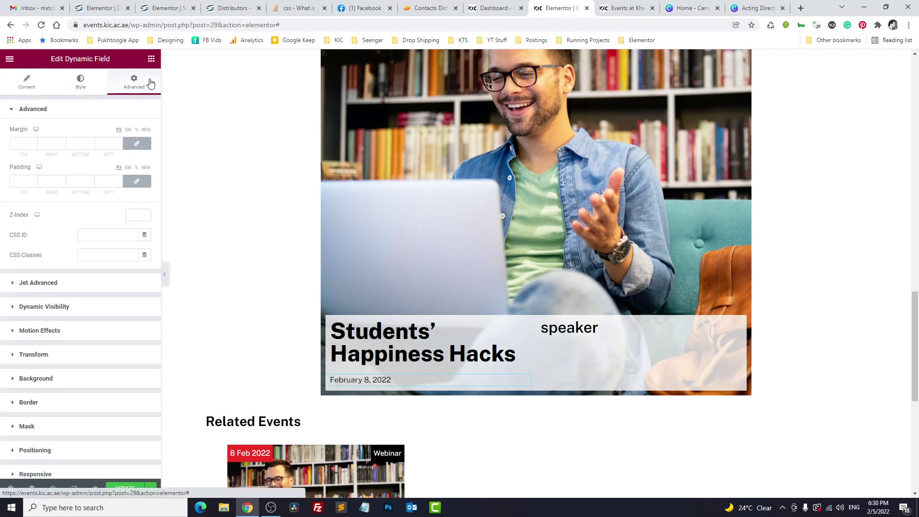
{"action": "scroll", "coordinate": [56, 372], "scroll_direction": "down", "scroll_amount": 3}
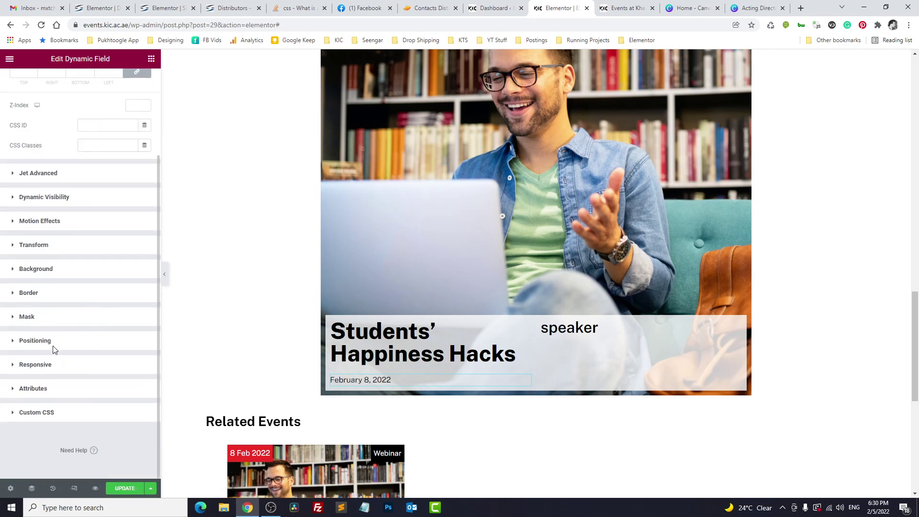
{"action": "left_click", "coordinate": [54, 346]}
{"action": "left_click", "coordinate": [113, 328]}
{"action": "left_click", "coordinate": [106, 352]}
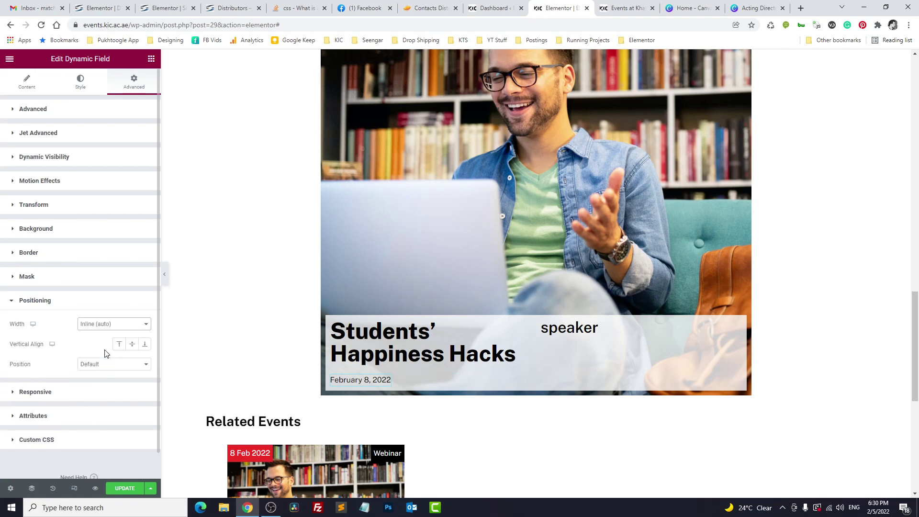
Step: Duplicate the date field as a Start Time field with custom format '&nbsp; at %s'
{"action": "right_click", "coordinate": [384, 381]}
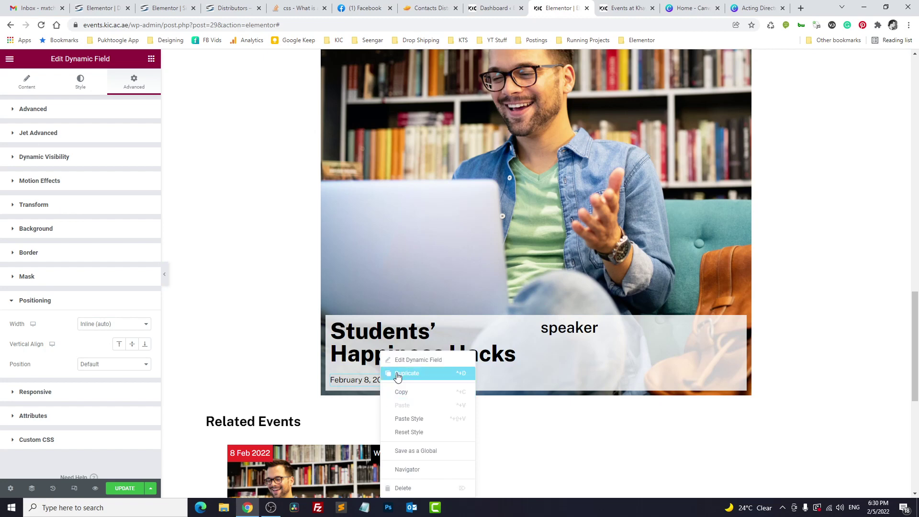
{"action": "left_click", "coordinate": [398, 374]}
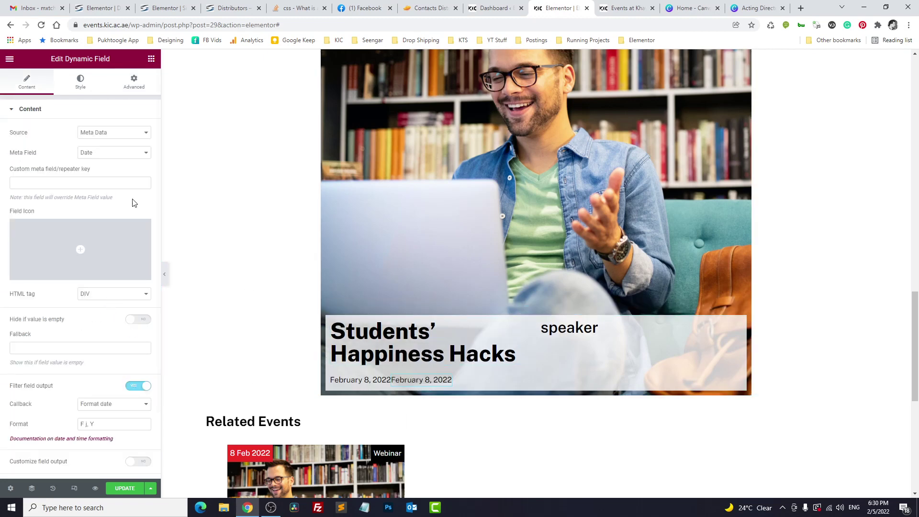
{"action": "left_click", "coordinate": [137, 86]}
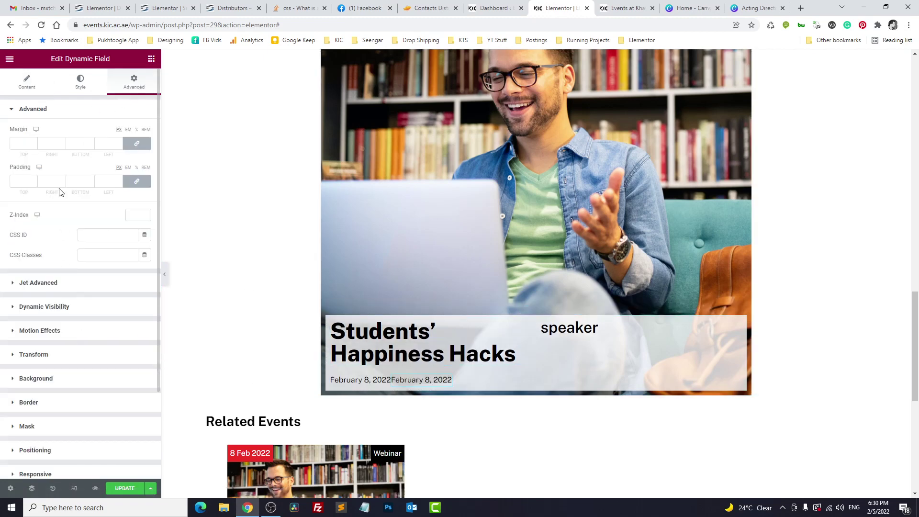
{"action": "left_click", "coordinate": [27, 82]}
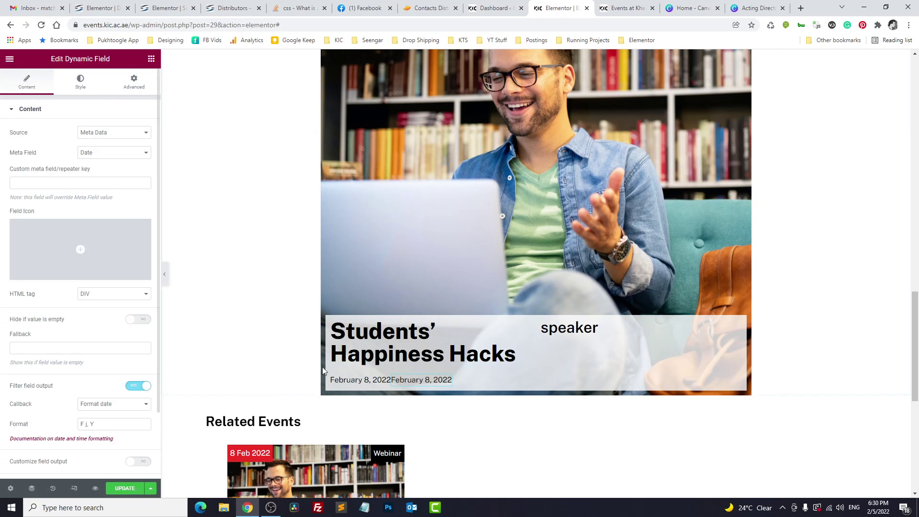
{"action": "left_click", "coordinate": [102, 153]}
{"action": "left_click", "coordinate": [106, 207]}
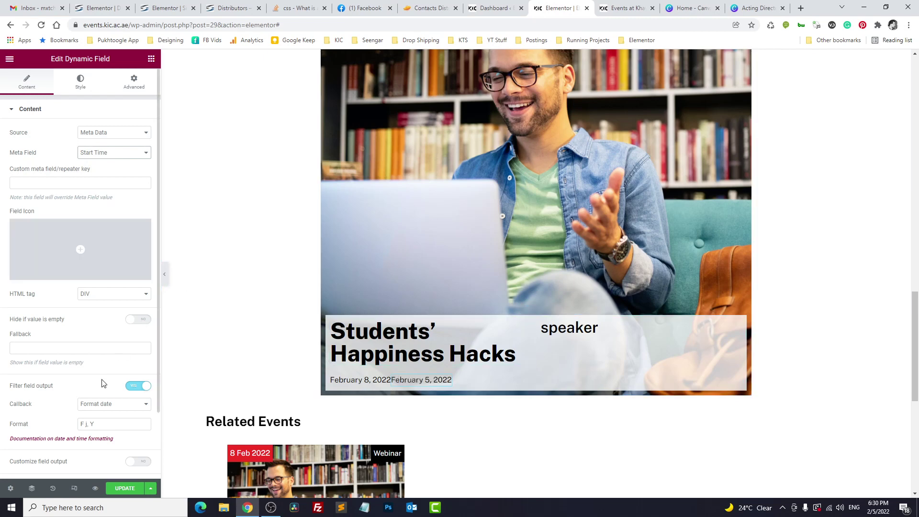
{"action": "left_click", "coordinate": [135, 386]}
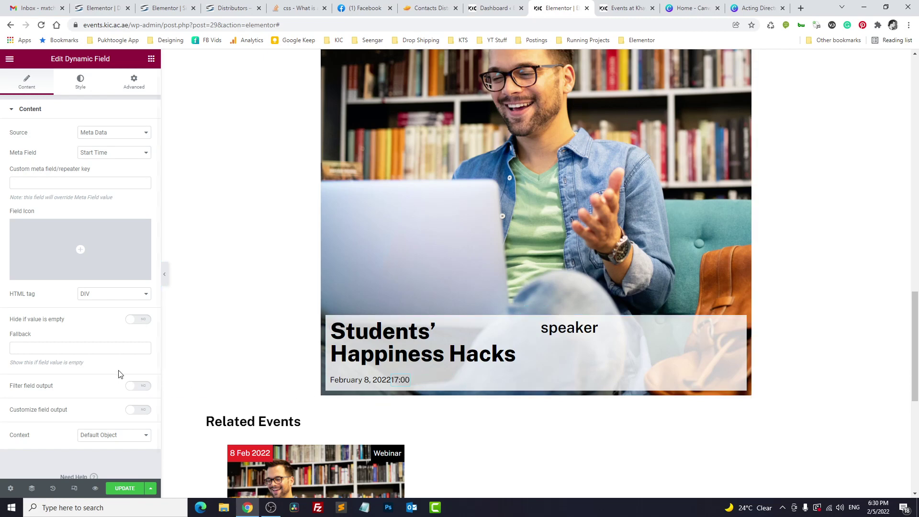
{"action": "left_click", "coordinate": [139, 409]}
{"action": "left_click", "coordinate": [64, 441]}
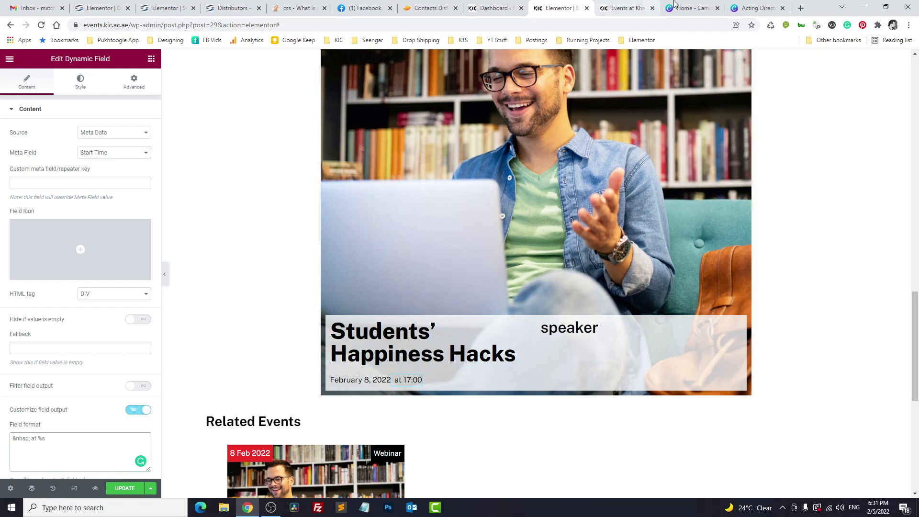
Step: Reload the live events page and check the Students' Happiness Hacks event
{"action": "left_click", "coordinate": [610, 4]}
{"action": "key", "text": "F5"}
{"action": "scroll", "coordinate": [414, 248], "scroll_direction": "down", "scroll_amount": 4}
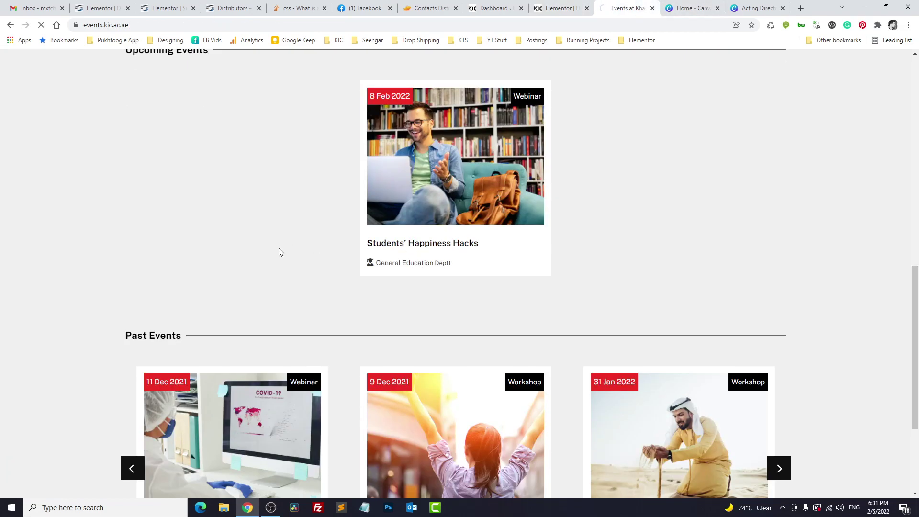
{"action": "left_click", "coordinate": [404, 243]}
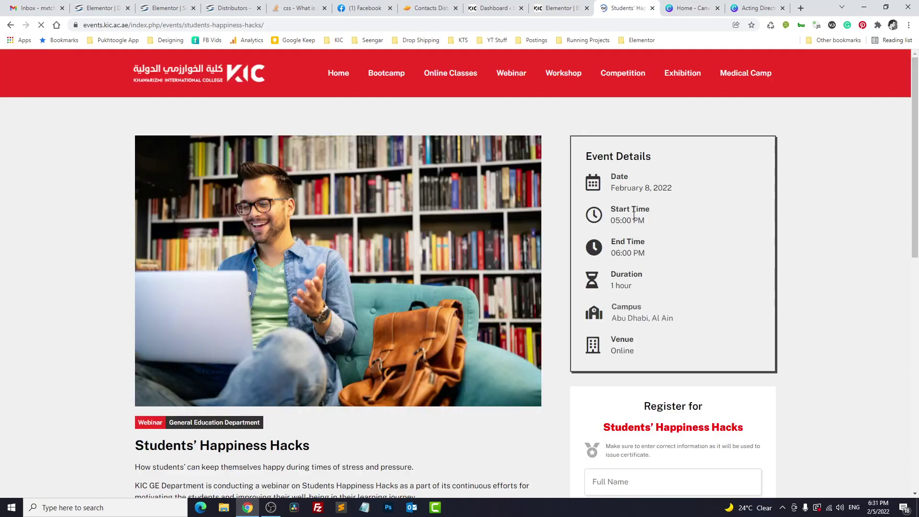
{"action": "left_click", "coordinate": [558, 8]}
{"action": "left_click", "coordinate": [493, 8]}
Step: Duplicate the start time field as a Duration field formatted '&nbsp;[%s]', showing [1 hour]
{"action": "left_click", "coordinate": [555, 5]}
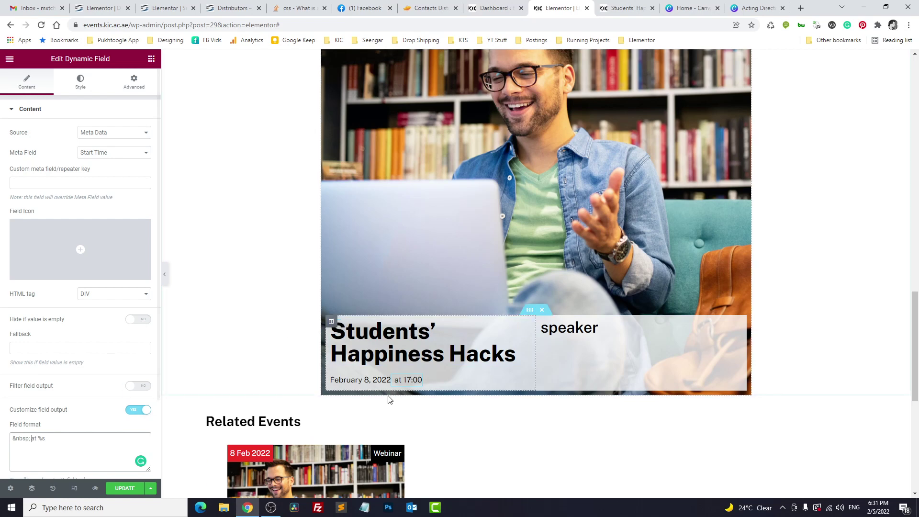
{"action": "right_click", "coordinate": [408, 379]}
{"action": "left_click", "coordinate": [434, 373]}
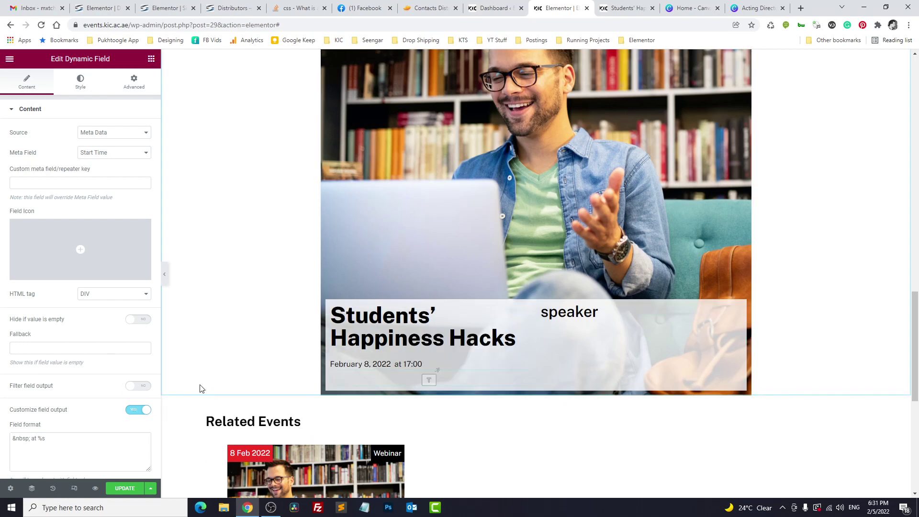
{"action": "left_click", "coordinate": [103, 154]}
{"action": "left_click", "coordinate": [94, 193]}
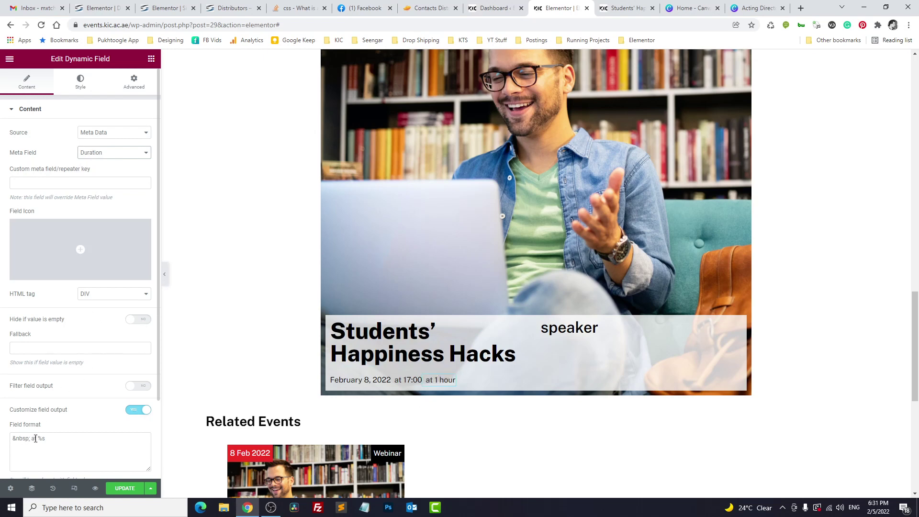
{"action": "left_click", "coordinate": [35, 438]}
{"action": "key", "text": "shift+Home"}
{"action": "key", "text": "BackSpace"}
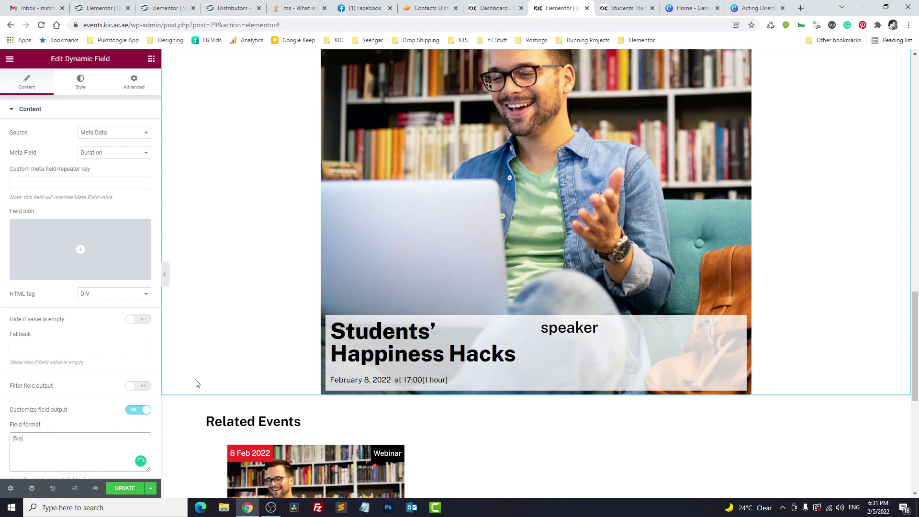
{"action": "type", "text": "["}
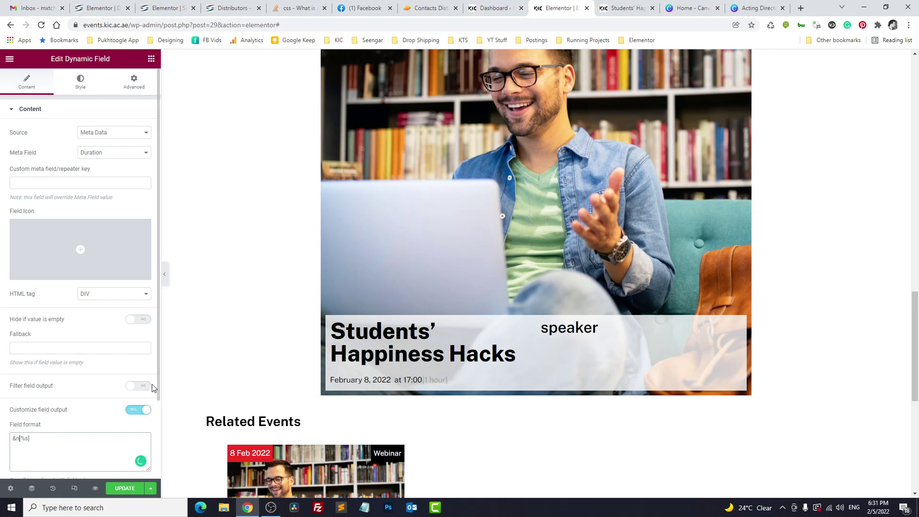
{"action": "type", "text": "p;"}
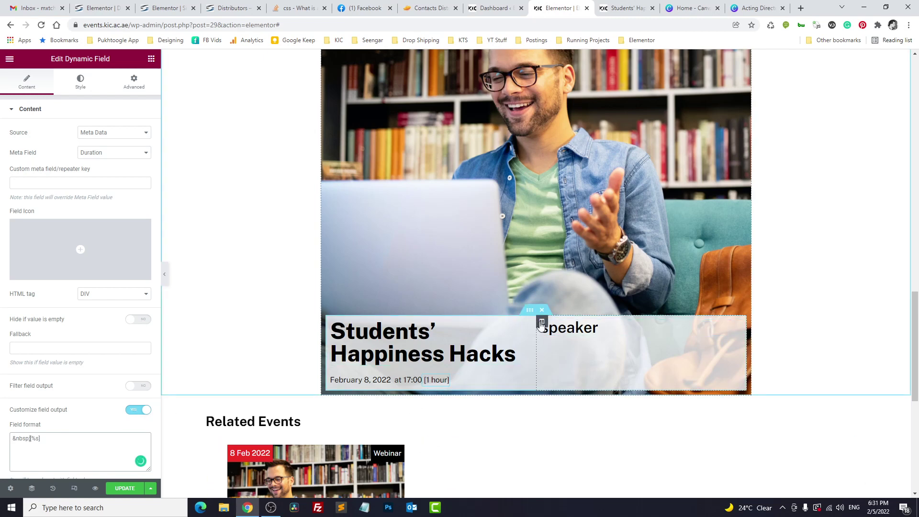
Step: Set the inner section's Layout Columns Gap to Wider
{"action": "left_click", "coordinate": [530, 310]}
{"action": "left_click", "coordinate": [14, 82]}
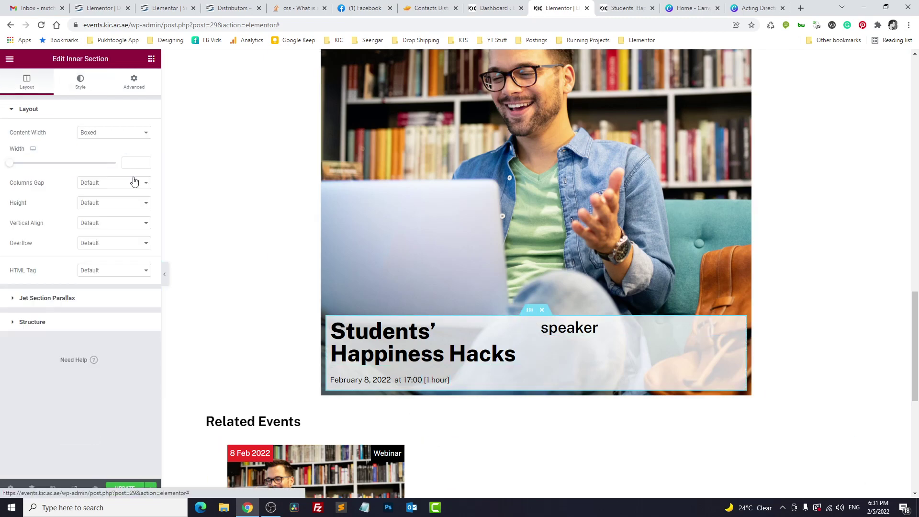
{"action": "left_click", "coordinate": [111, 184]}
{"action": "left_click", "coordinate": [106, 220]}
{"action": "left_click", "coordinate": [106, 189]}
{"action": "left_click", "coordinate": [96, 232]}
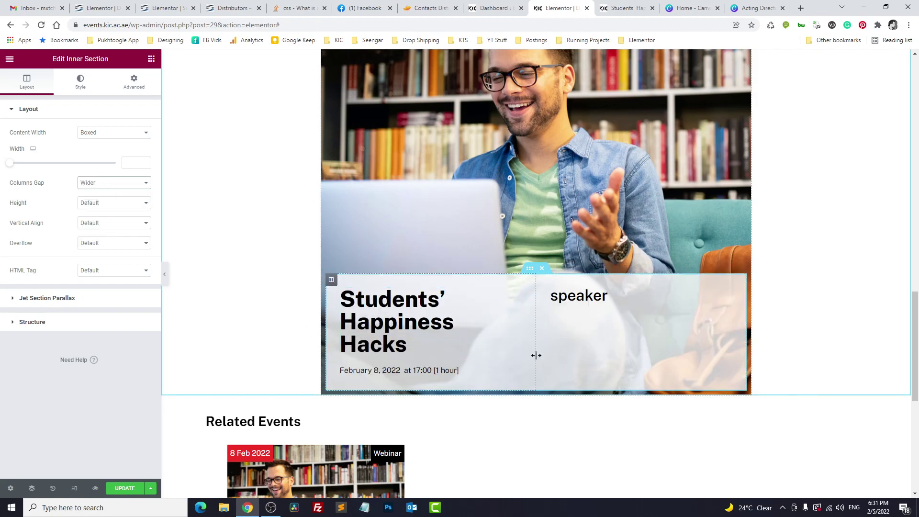
{"action": "scroll", "coordinate": [675, 242], "scroll_direction": "up", "scroll_amount": 12}
{"action": "scroll", "coordinate": [676, 242], "scroll_direction": "up", "scroll_amount": 4}
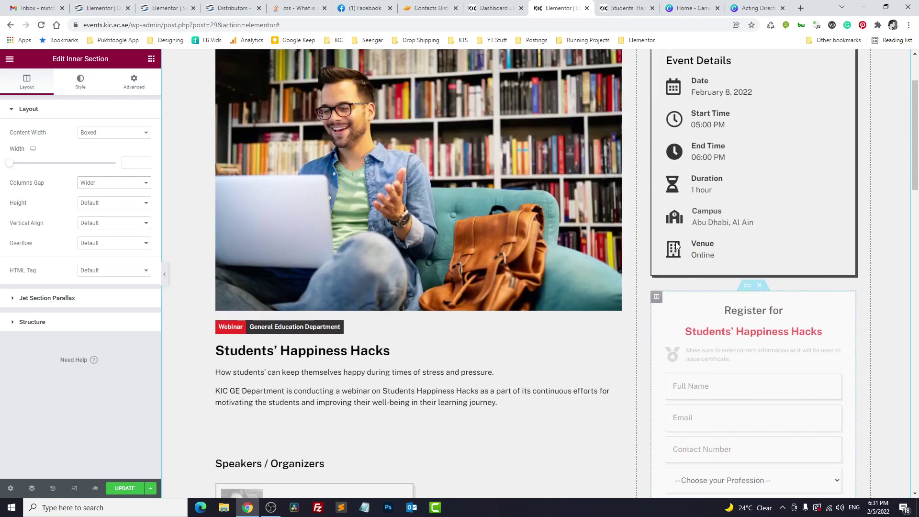
Step: Duplicate the Webinar and General Education Department badges into the panel above the title
{"action": "right_click", "coordinate": [234, 232]}
{"action": "left_click", "coordinate": [261, 254]}
{"action": "right_click", "coordinate": [312, 239]}
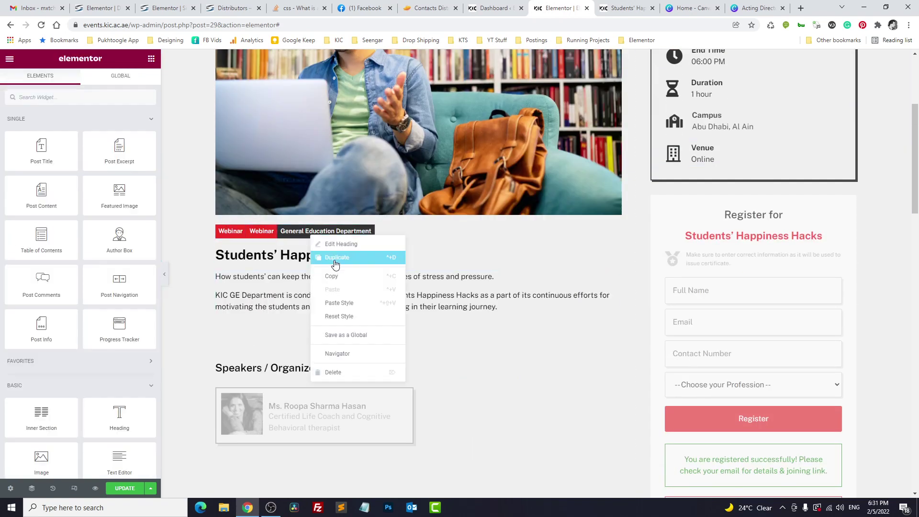
{"action": "left_click", "coordinate": [327, 258]}
{"action": "left_click_drag", "start_coordinate": [262, 231], "coordinate": [366, 373]}
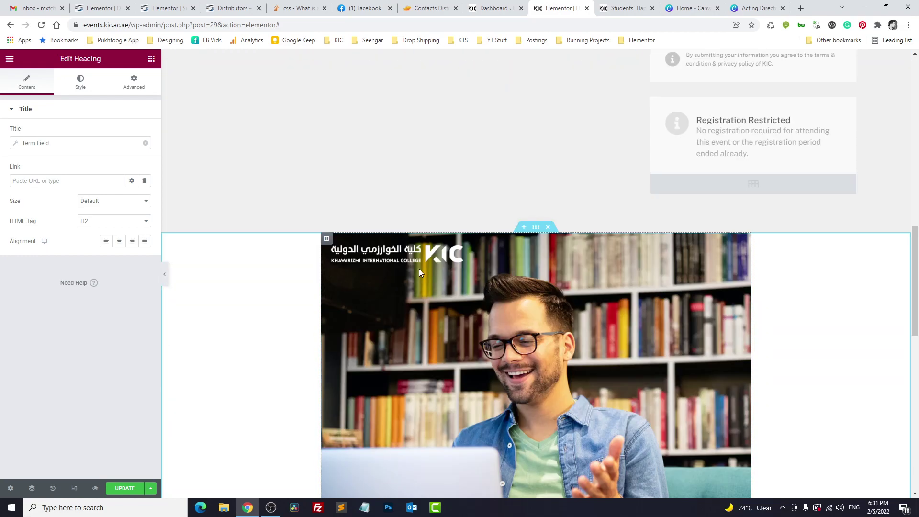
{"action": "scroll", "coordinate": [418, 269], "scroll_direction": "up", "scroll_amount": 1}
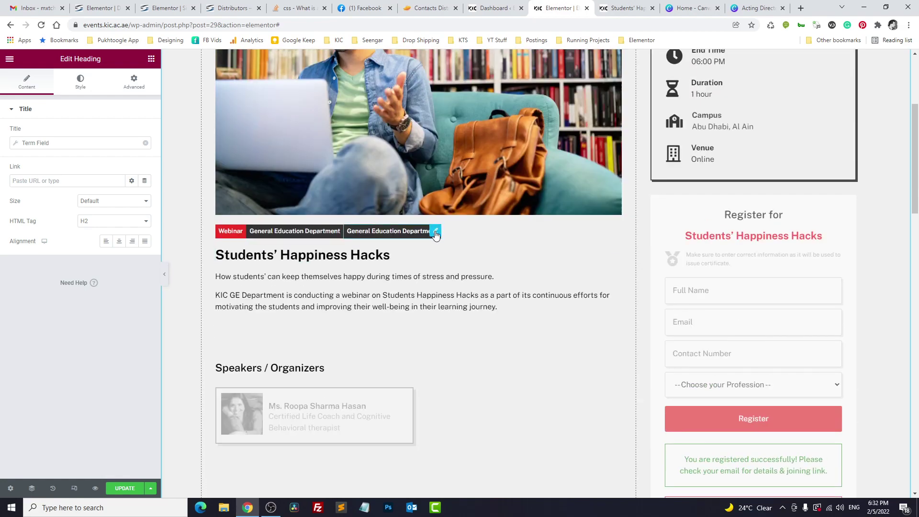
{"action": "scroll", "coordinate": [431, 344], "scroll_direction": "down", "scroll_amount": 15}
{"action": "left_click_drag", "start_coordinate": [436, 234], "coordinate": [388, 278]}
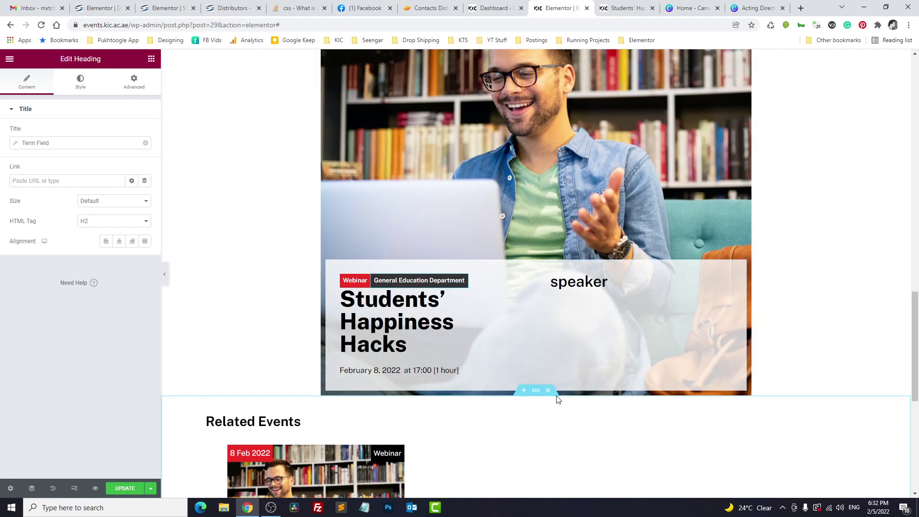
{"action": "left_click_drag", "start_coordinate": [516, 293], "coordinate": [372, 271]}
{"action": "key", "text": "ctrl+z"}
Step: Give the event title heading a top margin of 7
{"action": "left_click", "coordinate": [140, 78]}
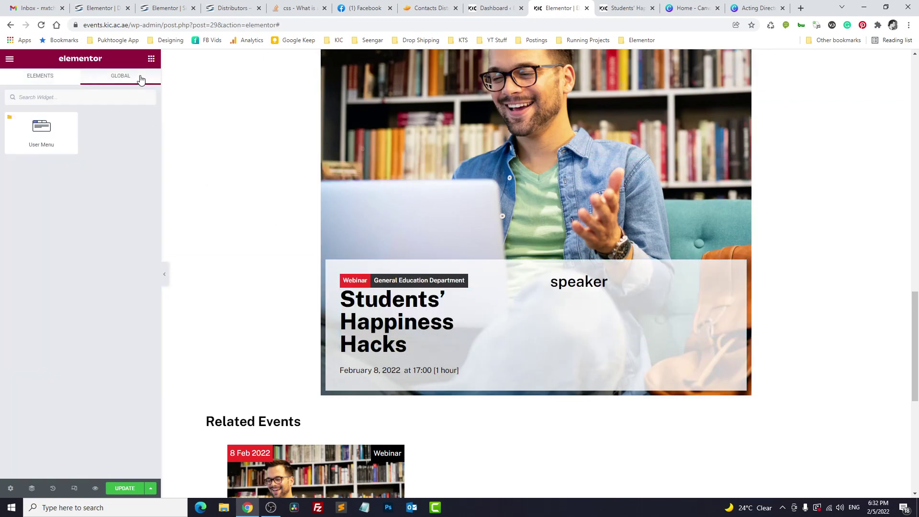
{"action": "left_click", "coordinate": [519, 298]}
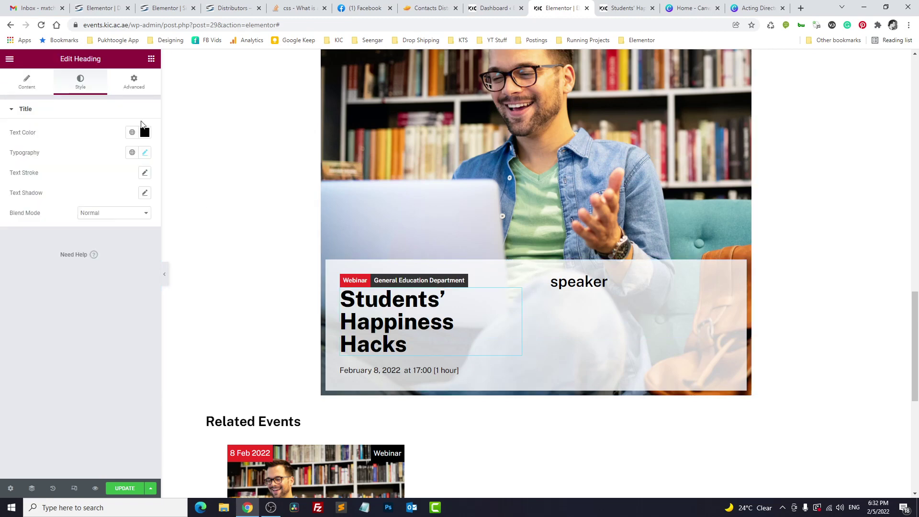
{"action": "left_click", "coordinate": [138, 85]}
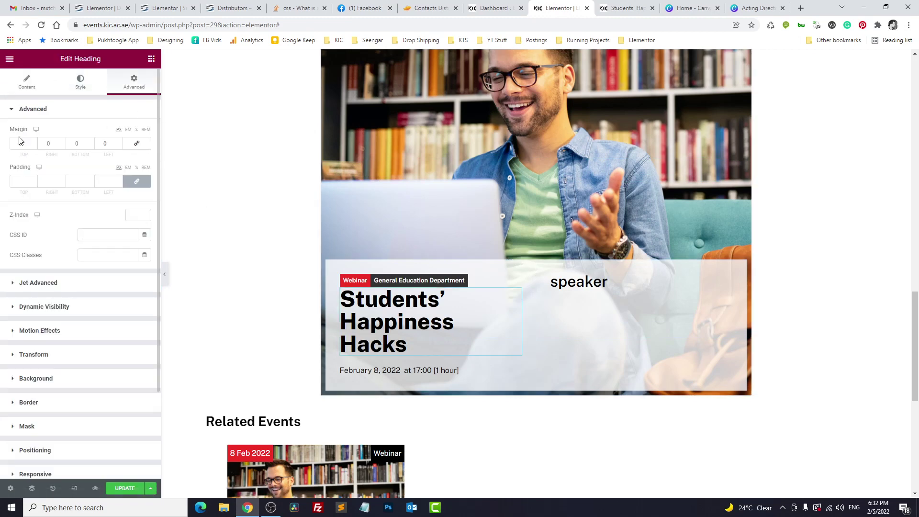
{"action": "left_click", "coordinate": [33, 144]}
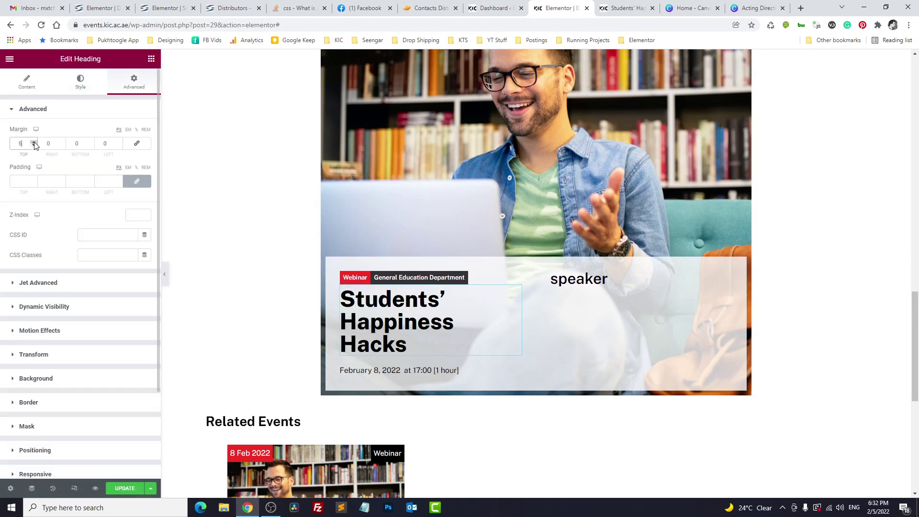
Step: Change the right column heading text to 'Speaker' and centre it
{"action": "left_click", "coordinate": [580, 278]}
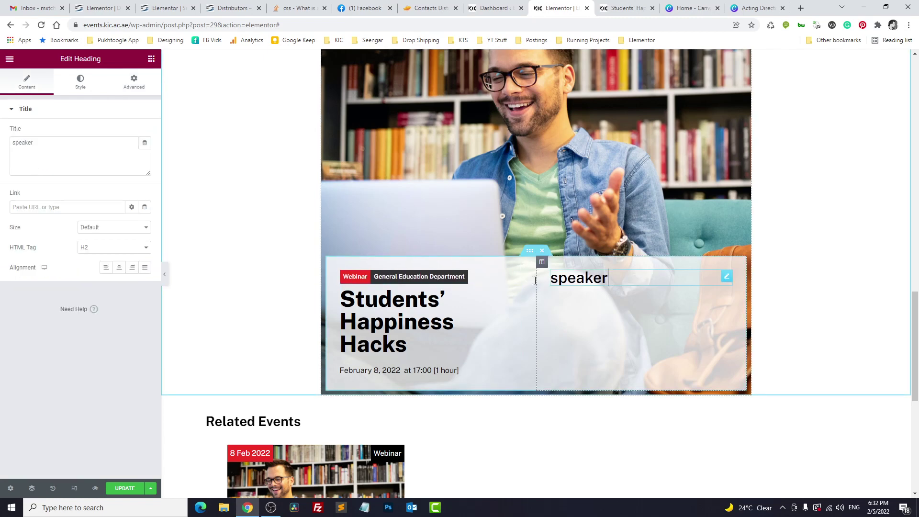
{"action": "triple_click", "coordinate": [74, 174]}
{"action": "type", "text": "S"}
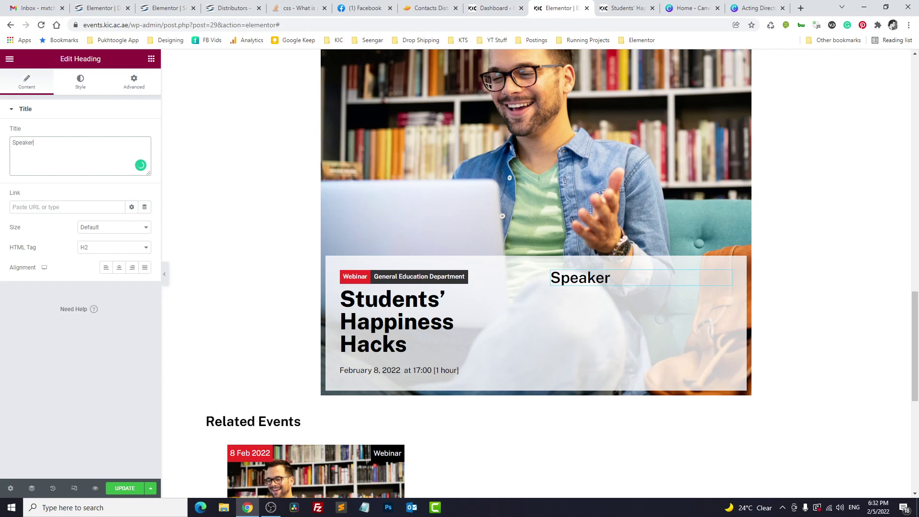
{"action": "left_click", "coordinate": [117, 268]}
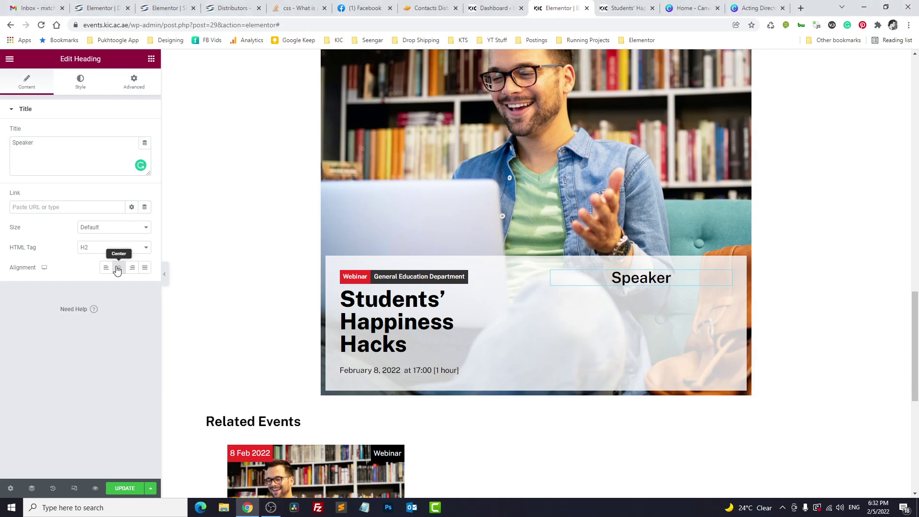
Step: Set the Speaker heading typography to size 22 and weight 700
{"action": "left_click", "coordinate": [78, 85]}
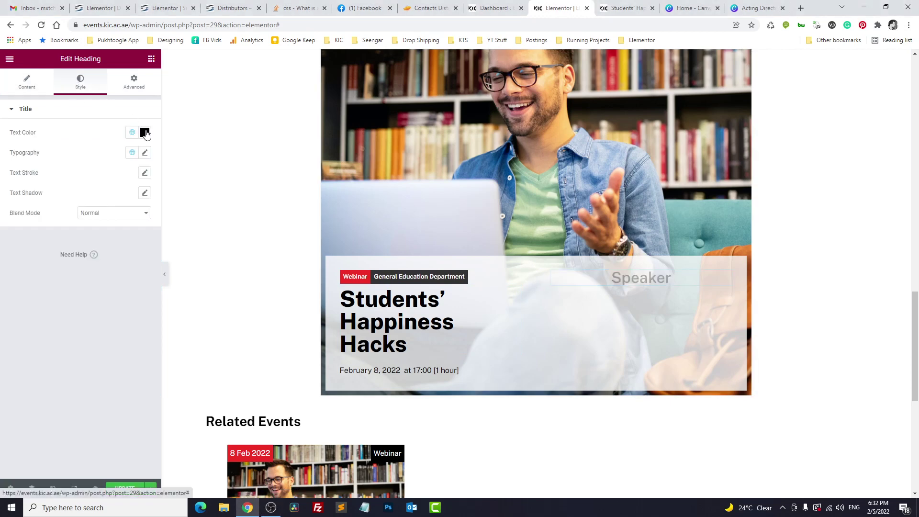
{"action": "left_click", "coordinate": [145, 152]}
{"action": "left_click_drag", "start_coordinate": [22, 228], "coordinate": [29, 231]}
{"action": "left_click", "coordinate": [115, 246]}
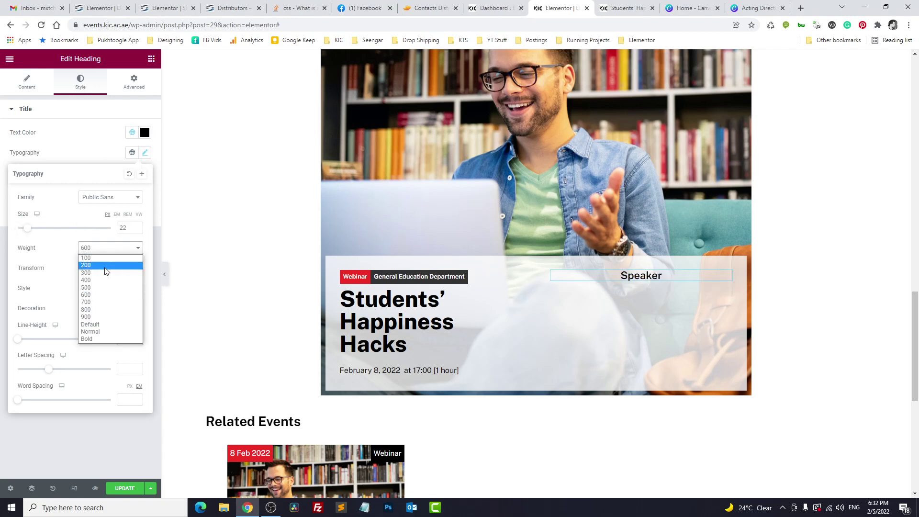
{"action": "left_click", "coordinate": [105, 306]}
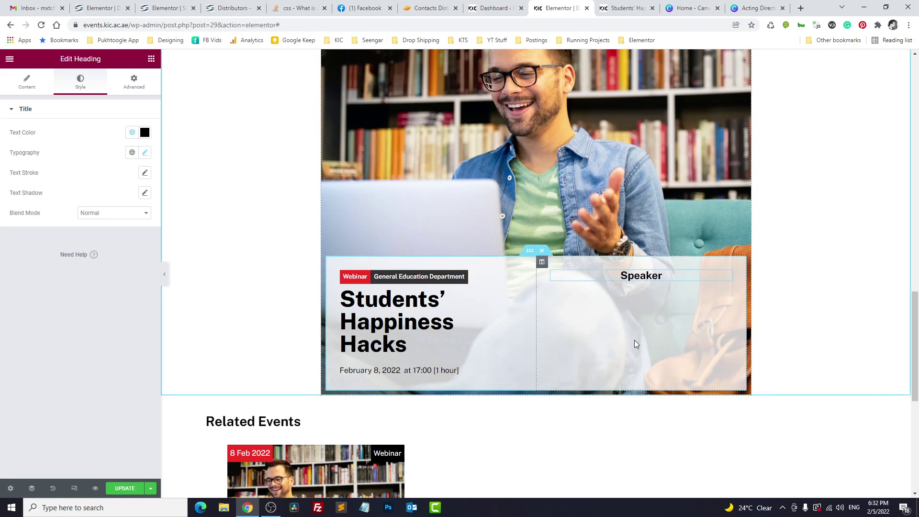
Step: Create a JetEngine listing item 'Single Speaker for Social Media' with Posts source and Speakers post type
{"action": "left_click", "coordinate": [477, 6]}
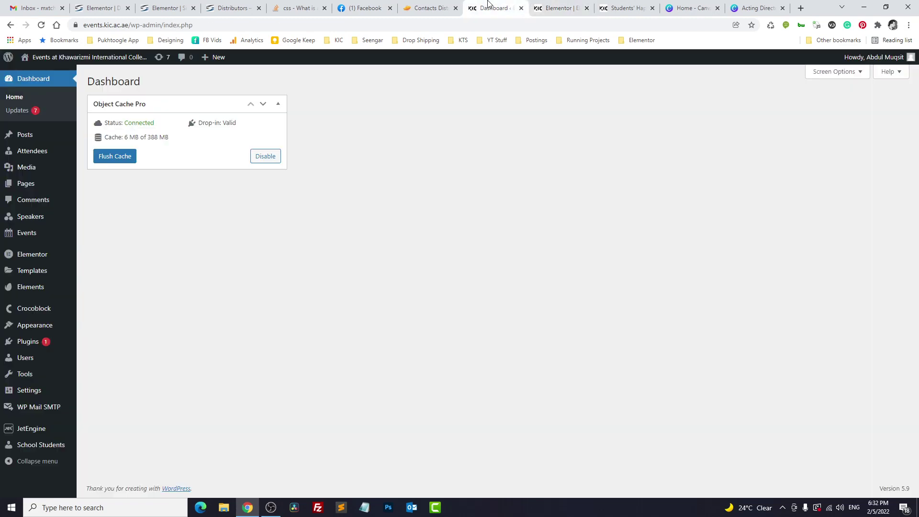
{"action": "mouse_move", "coordinate": [48, 431]}
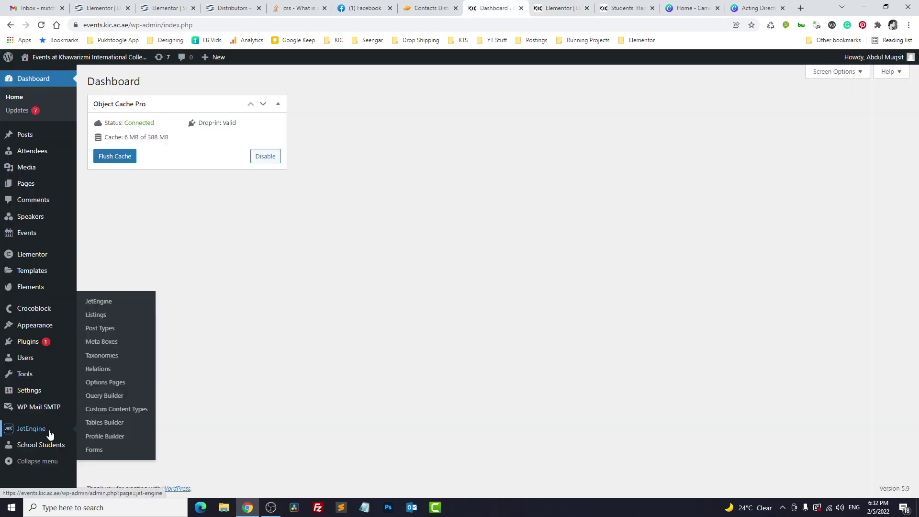
{"action": "left_click", "coordinate": [110, 316]}
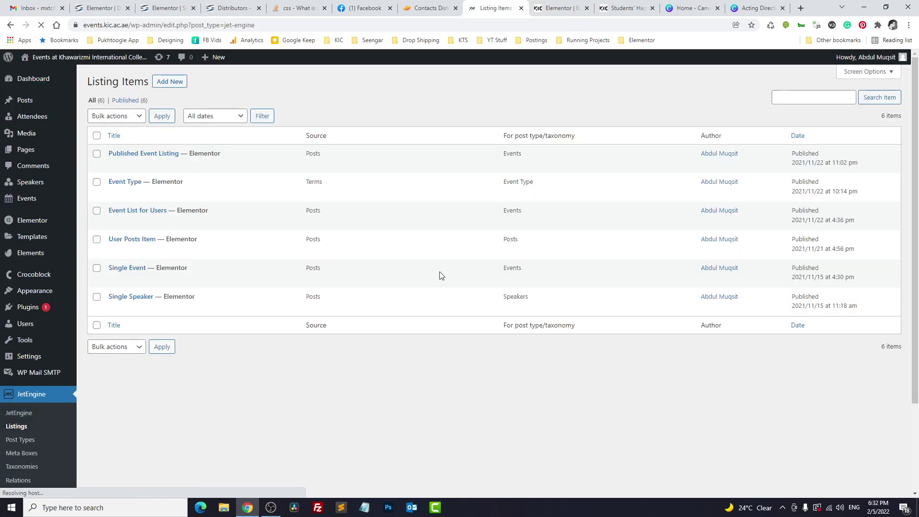
{"action": "left_click", "coordinate": [170, 82]}
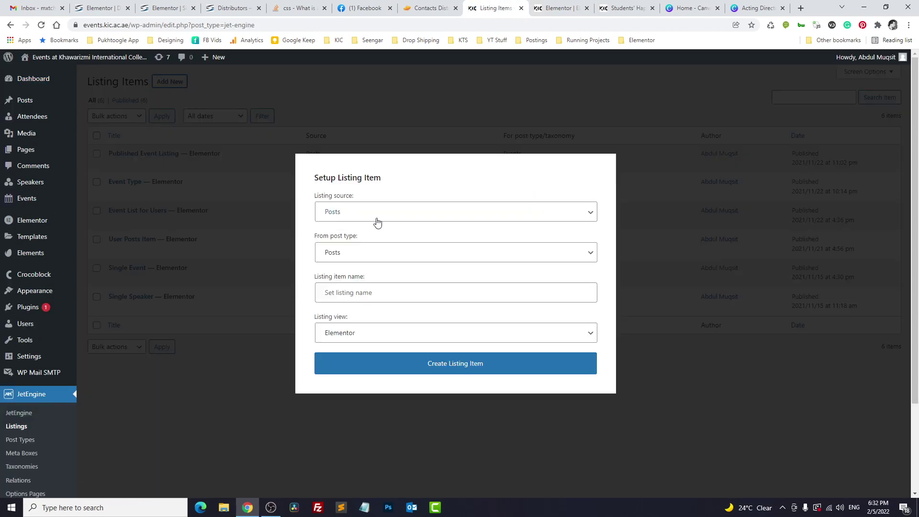
{"action": "left_click", "coordinate": [350, 216]}
{"action": "left_click", "coordinate": [344, 225]}
{"action": "left_click", "coordinate": [365, 254]}
{"action": "left_click", "coordinate": [344, 325]}
{"action": "left_click", "coordinate": [353, 296]}
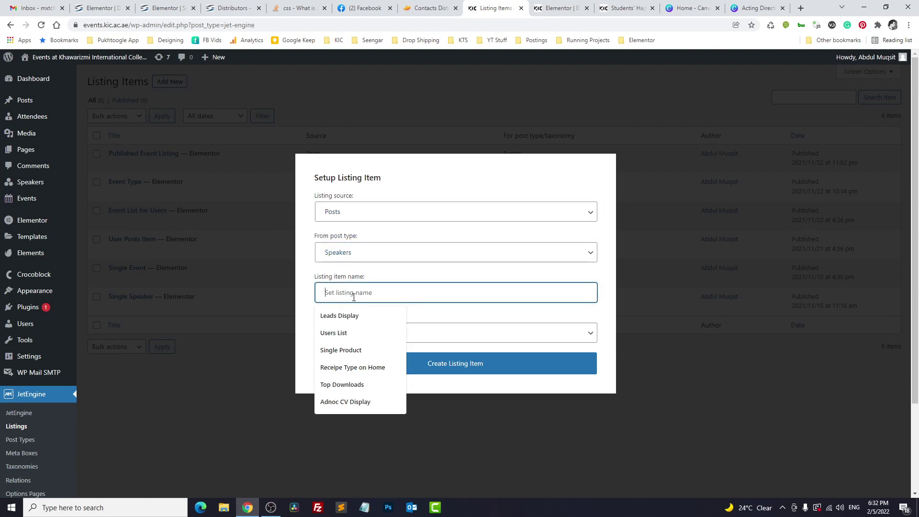
{"action": "type", "text": "Single Spe"}
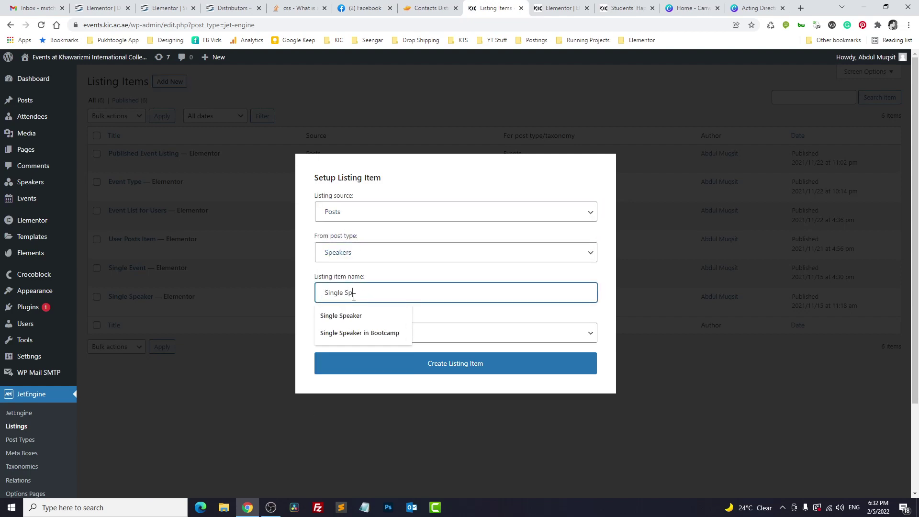
{"action": "type", "text": "aker for SOc"}
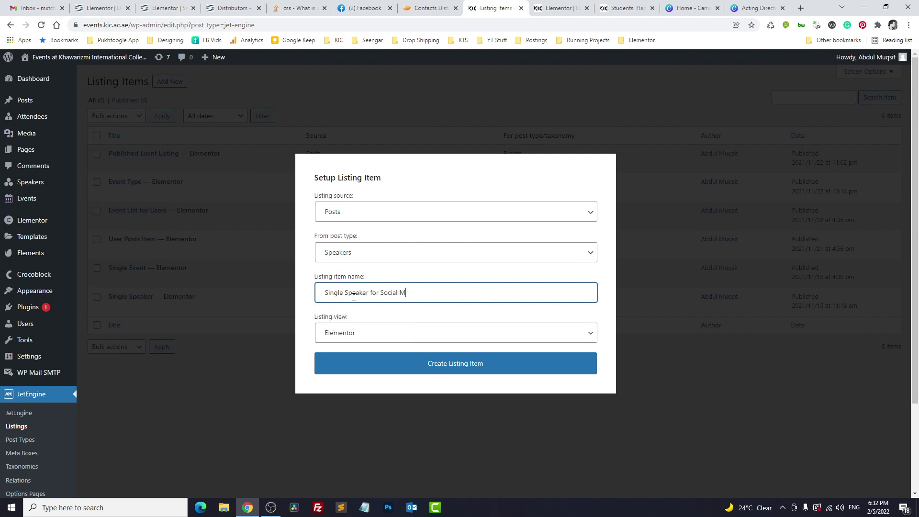
{"action": "left_click", "coordinate": [395, 369]}
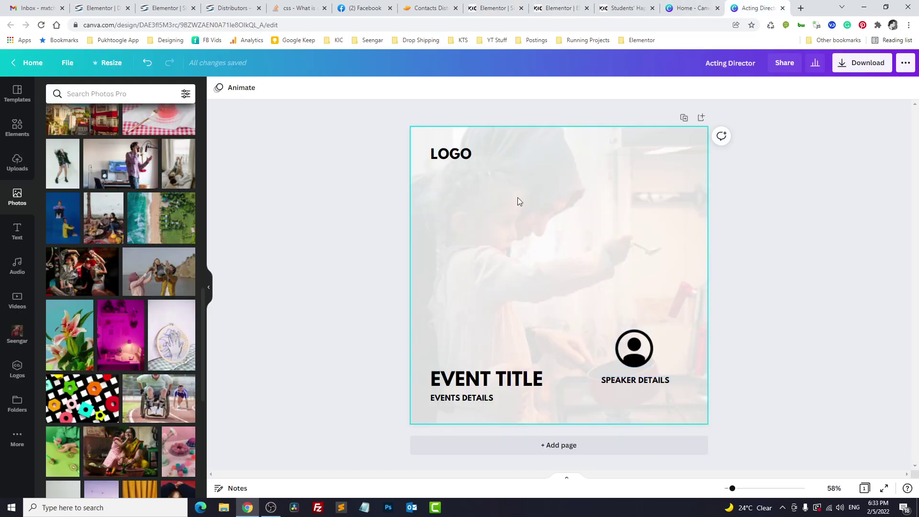
Step: Go from the Canva mockup back to the blank Elementor listing editor
{"action": "left_click", "coordinate": [485, 5]}
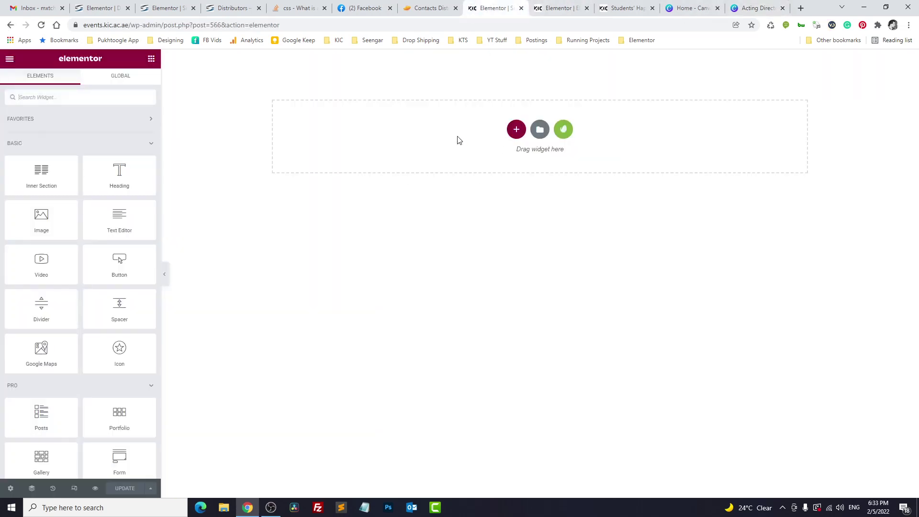
Step: Add a one-column section with an Image showing the Featured Image at Medium 300 x 300
{"action": "left_click", "coordinate": [516, 129]}
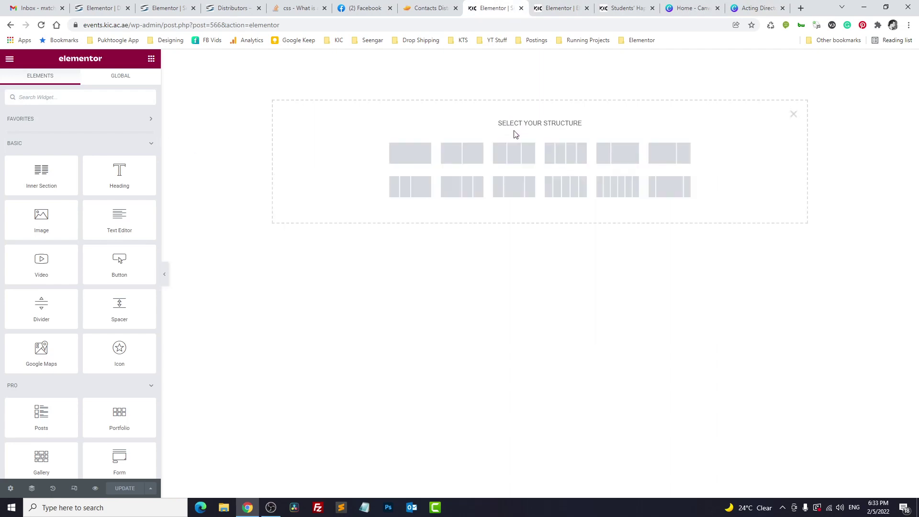
{"action": "left_click", "coordinate": [410, 164]}
{"action": "left_click", "coordinate": [151, 59]}
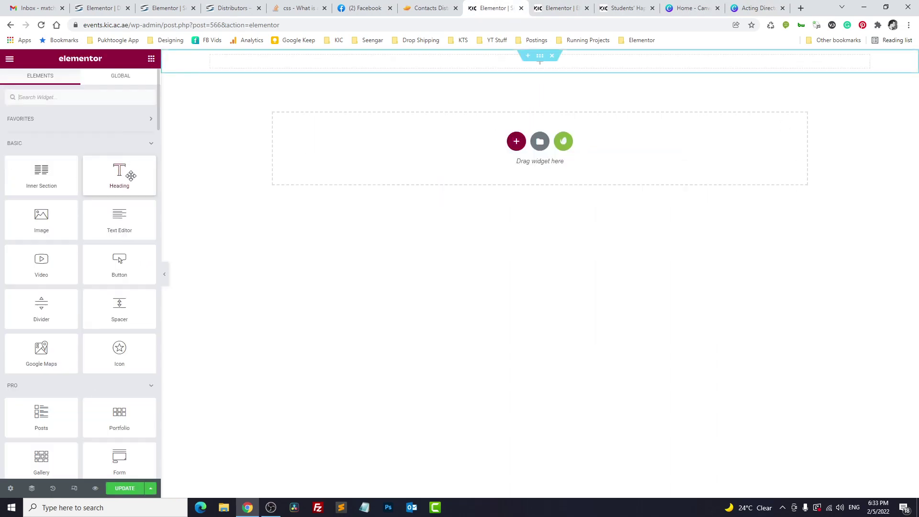
{"action": "left_click_drag", "start_coordinate": [59, 220], "coordinate": [417, 64]}
{"action": "left_click", "coordinate": [145, 192]}
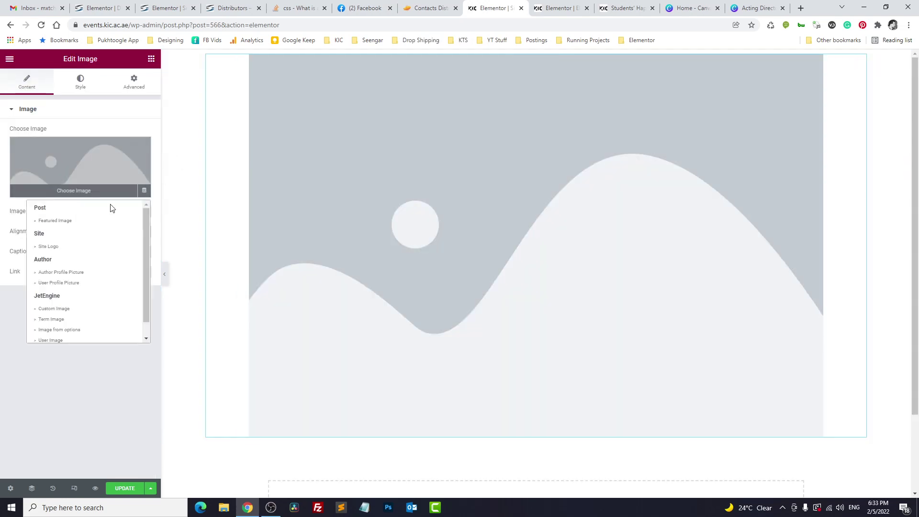
{"action": "left_click", "coordinate": [80, 219]}
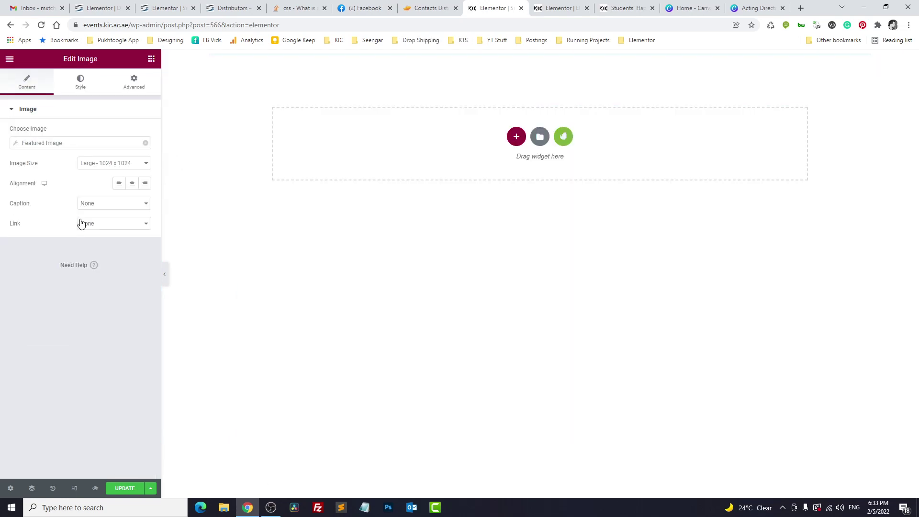
{"action": "left_click", "coordinate": [108, 165]}
{"action": "left_click", "coordinate": [111, 181]}
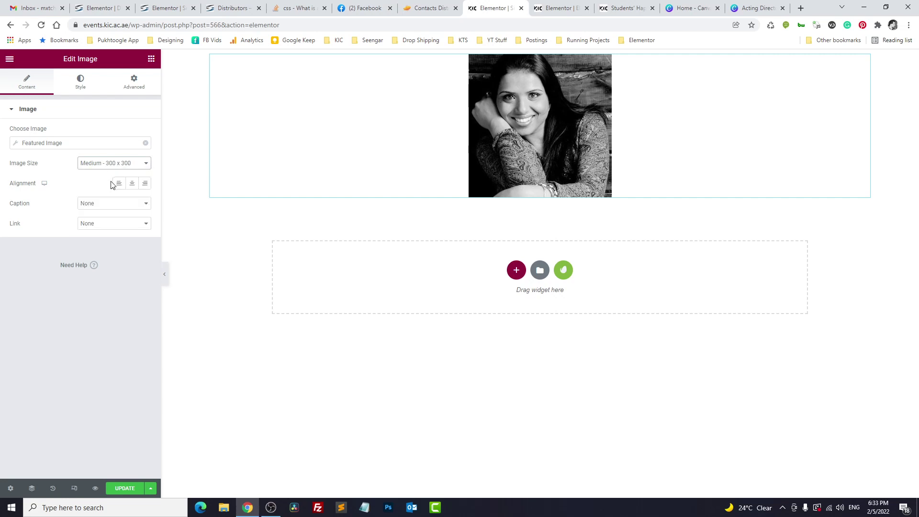
Step: Style the image with width 150 and border radius 100 to make it round
{"action": "left_click", "coordinate": [80, 80]}
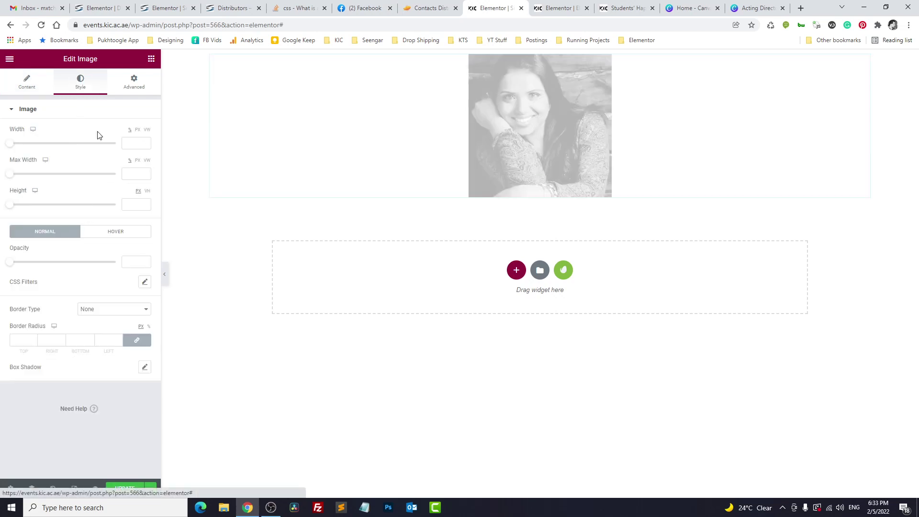
{"action": "left_click", "coordinate": [133, 145]}
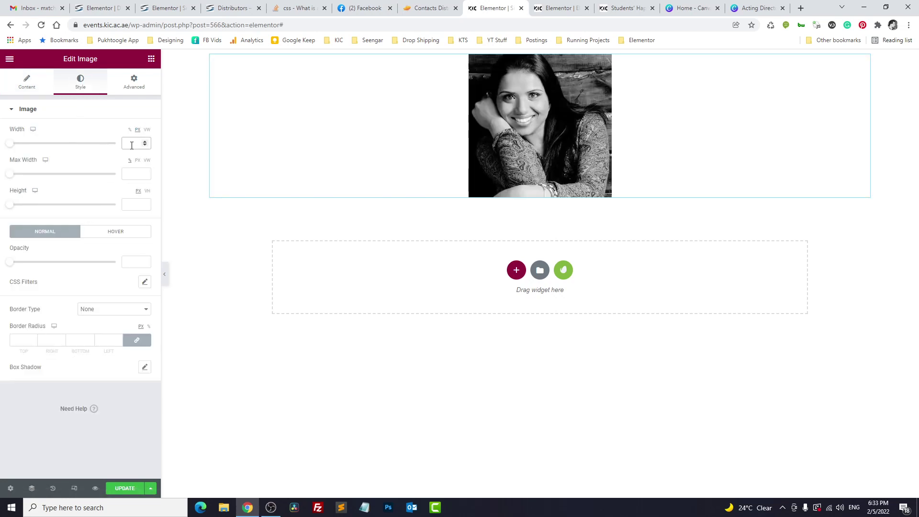
{"action": "type", "text": "150"}
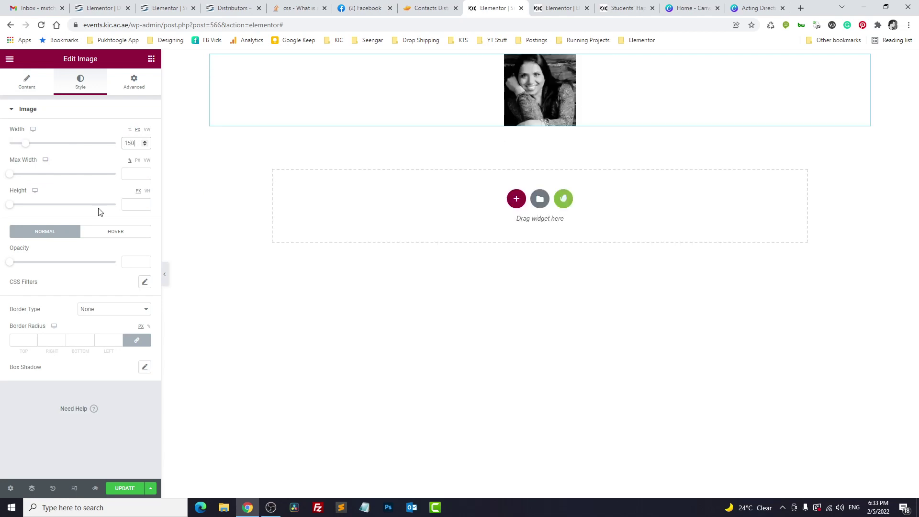
{"action": "left_click", "coordinate": [61, 343]}
{"action": "type", "text": "100"}
{"action": "left_click", "coordinate": [87, 197]}
Step: Add a centred Heading below the photo using the Post Title dynamic tag
{"action": "left_click", "coordinate": [151, 58]}
{"action": "left_click_drag", "start_coordinate": [119, 173], "coordinate": [534, 128]}
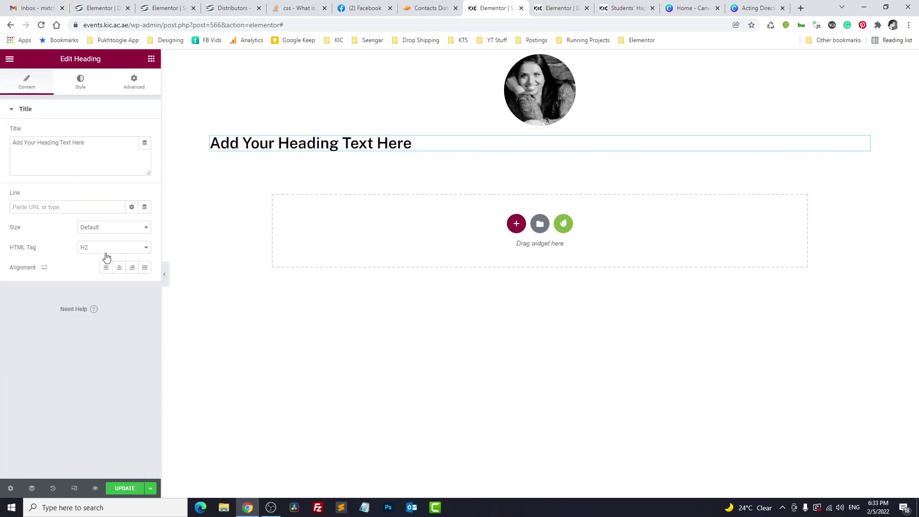
{"action": "left_click", "coordinate": [119, 268]}
{"action": "left_click", "coordinate": [145, 143]}
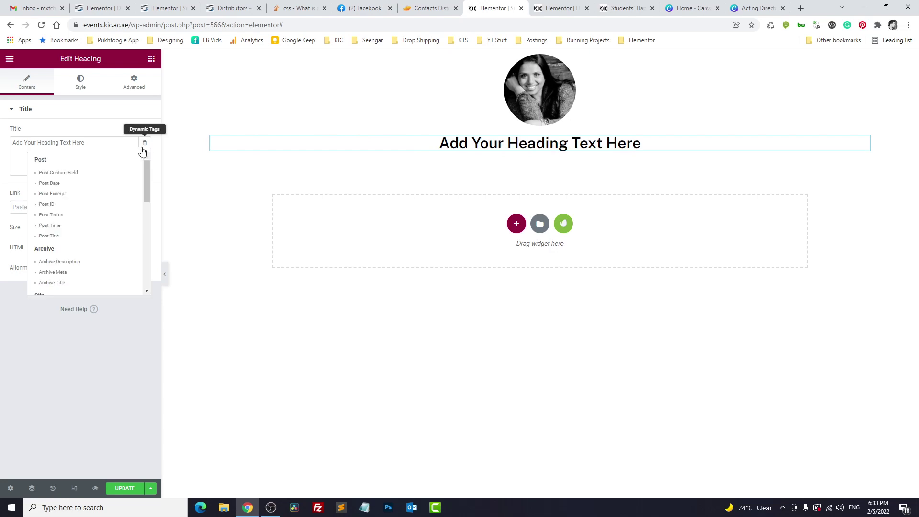
{"action": "left_click", "coordinate": [64, 236]}
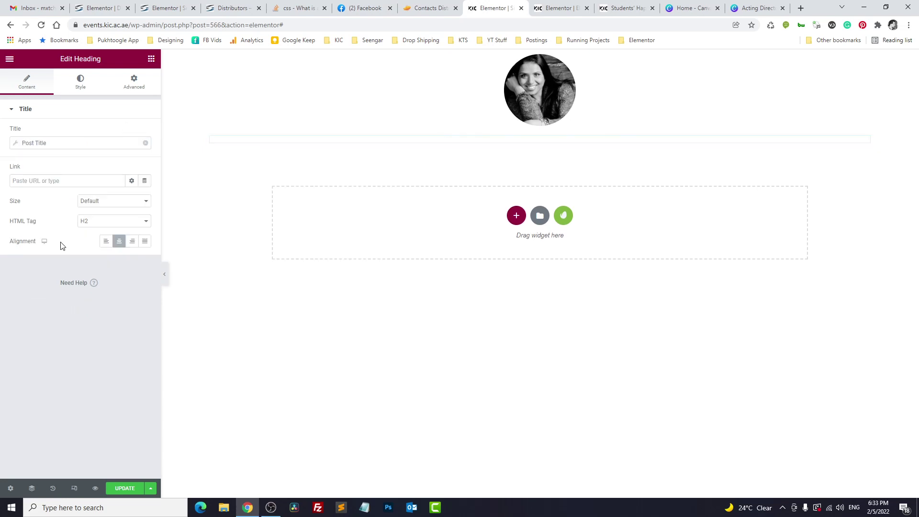
Step: Set the heading typography size to 19 and save with Update
{"action": "left_click", "coordinate": [80, 82]}
{"action": "left_click", "coordinate": [145, 152]}
{"action": "left_click_drag", "start_coordinate": [21, 232], "coordinate": [27, 232]}
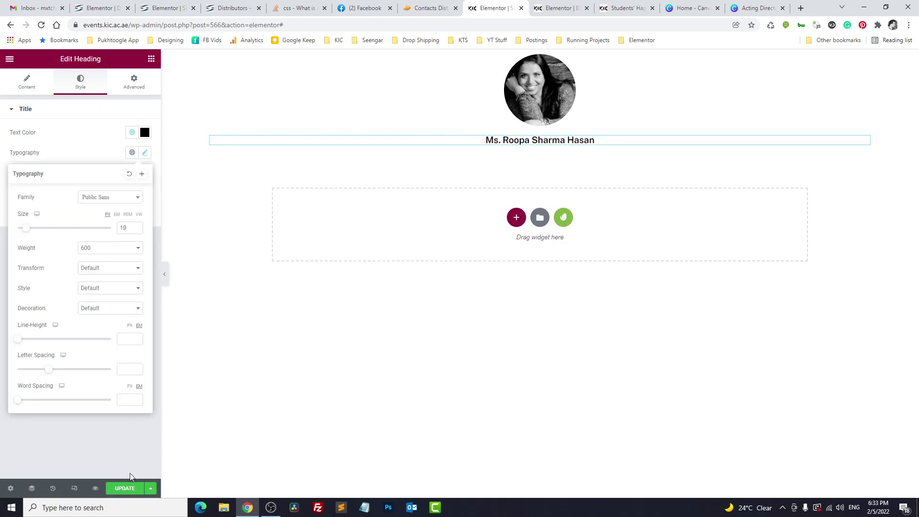
{"action": "left_click", "coordinate": [126, 489]}
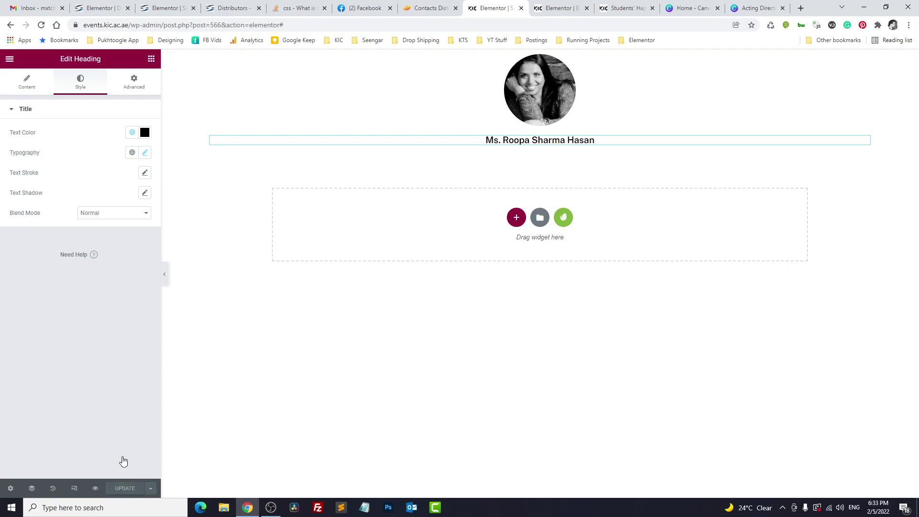
Step: On the event template, add a Listing Grid widget into the Speaker column
{"action": "left_click", "coordinate": [543, 6]}
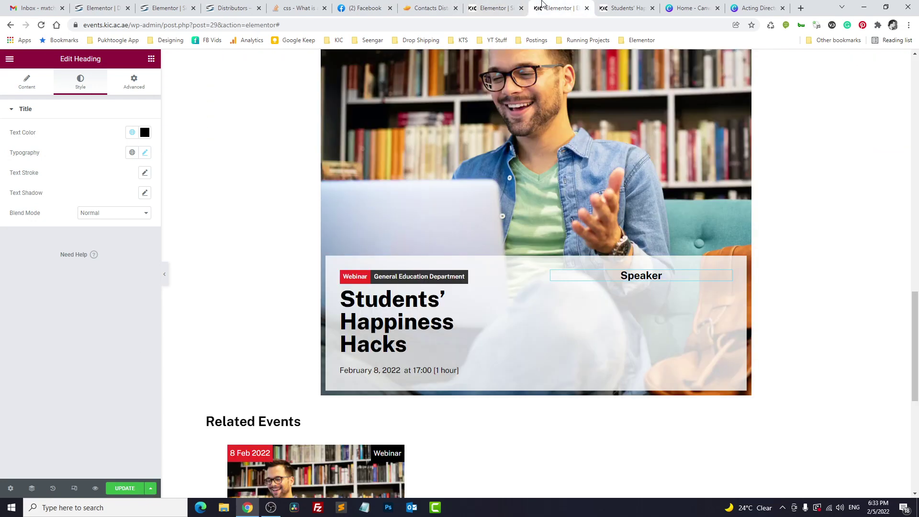
{"action": "left_click", "coordinate": [151, 59]}
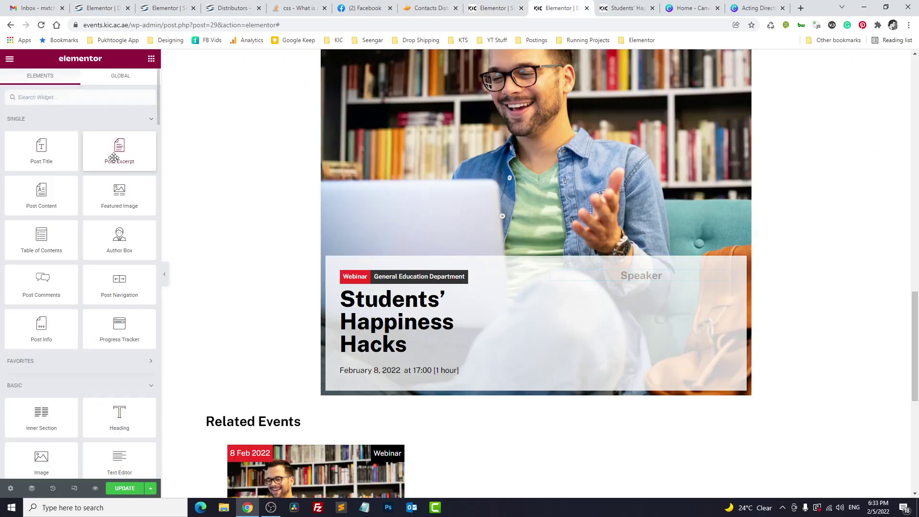
{"action": "type", "text": "lis"}
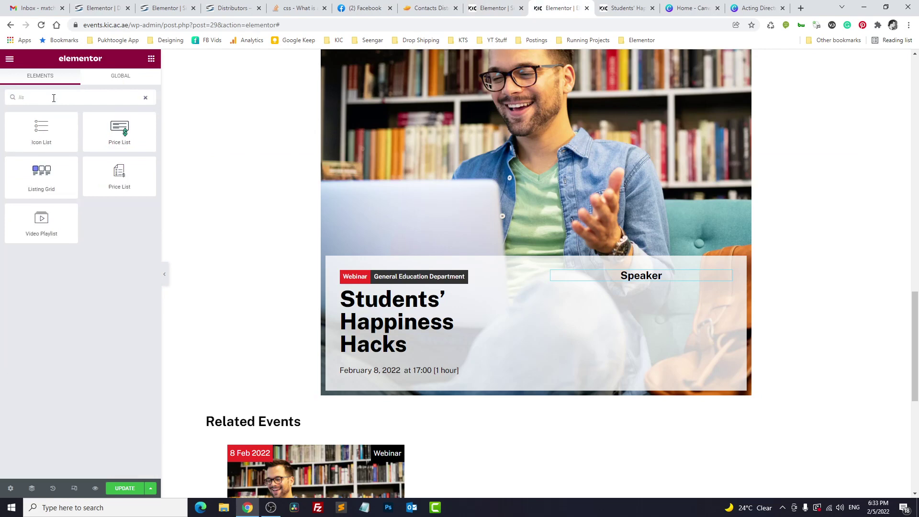
{"action": "left_click_drag", "start_coordinate": [39, 173], "coordinate": [647, 359]}
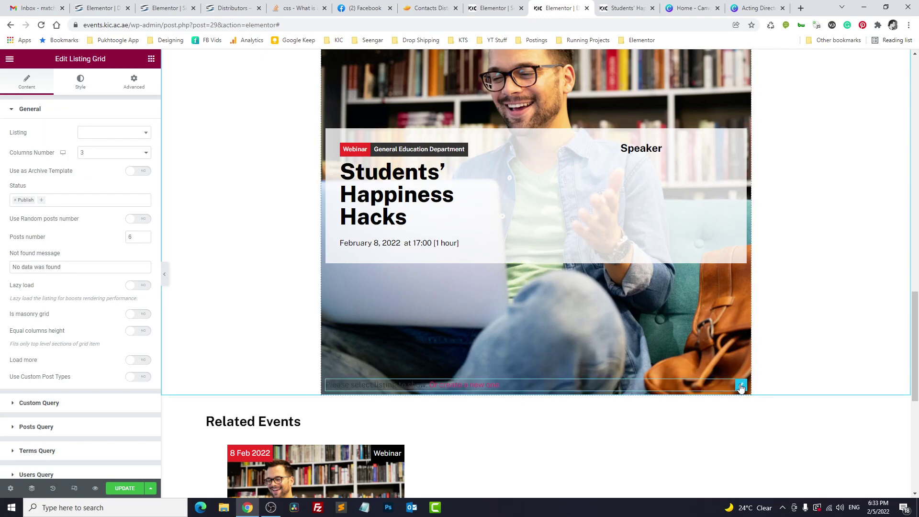
{"action": "left_click_drag", "start_coordinate": [741, 385], "coordinate": [654, 290]}
Step: Set the grid to the Single Speaker for Social Media listing and start a Posts Query rule
{"action": "left_click", "coordinate": [114, 134]}
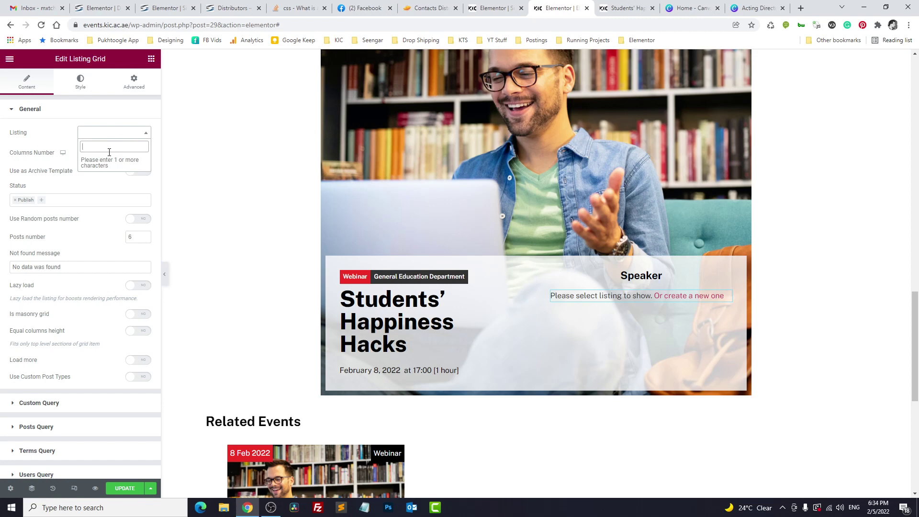
{"action": "type", "text": "soci"}
{"action": "left_click", "coordinate": [111, 160]}
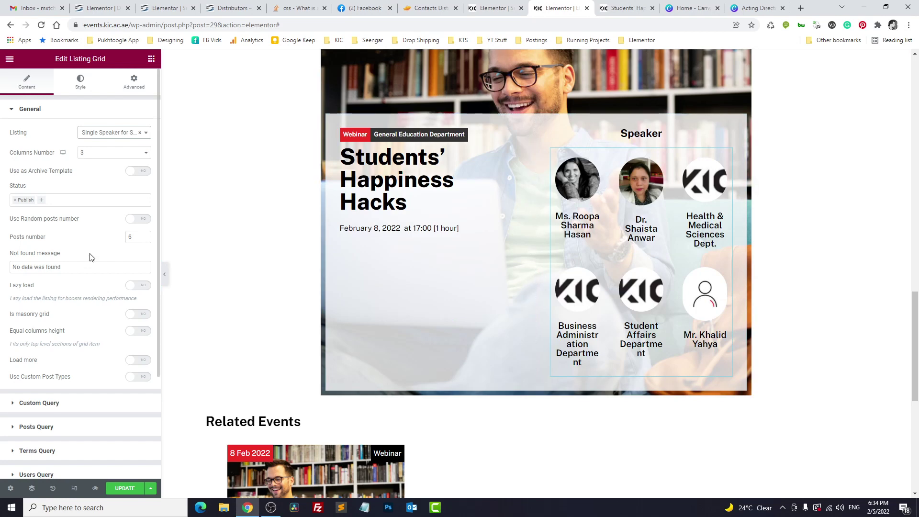
{"action": "scroll", "coordinate": [86, 260], "scroll_direction": "down", "scroll_amount": 3}
{"action": "left_click", "coordinate": [50, 298]}
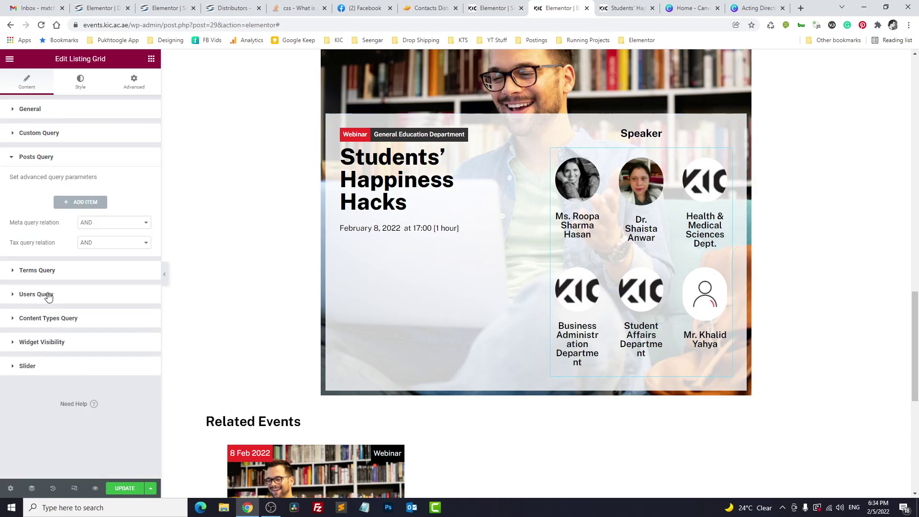
{"action": "left_click", "coordinate": [88, 204]}
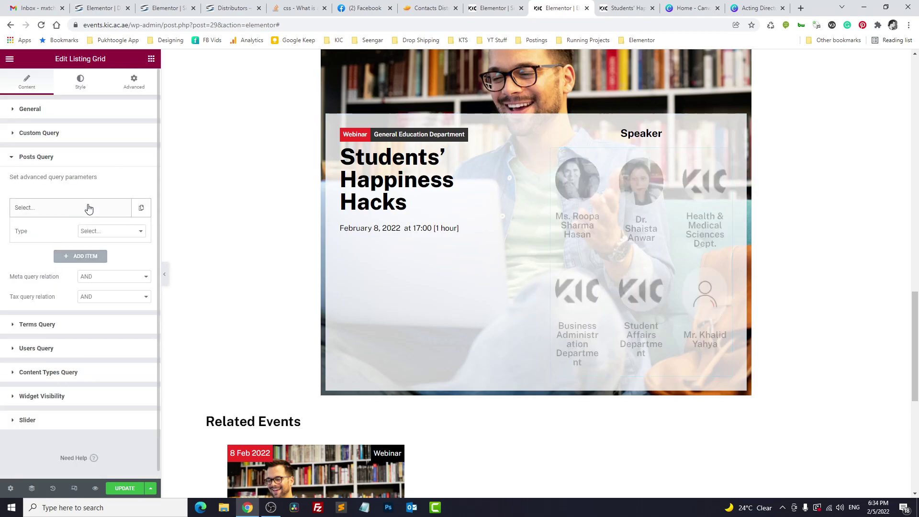
Step: Set the rule to Posts & Author Parameters, including post IDs from the Related children macro for Speakers
{"action": "left_click", "coordinate": [106, 231]}
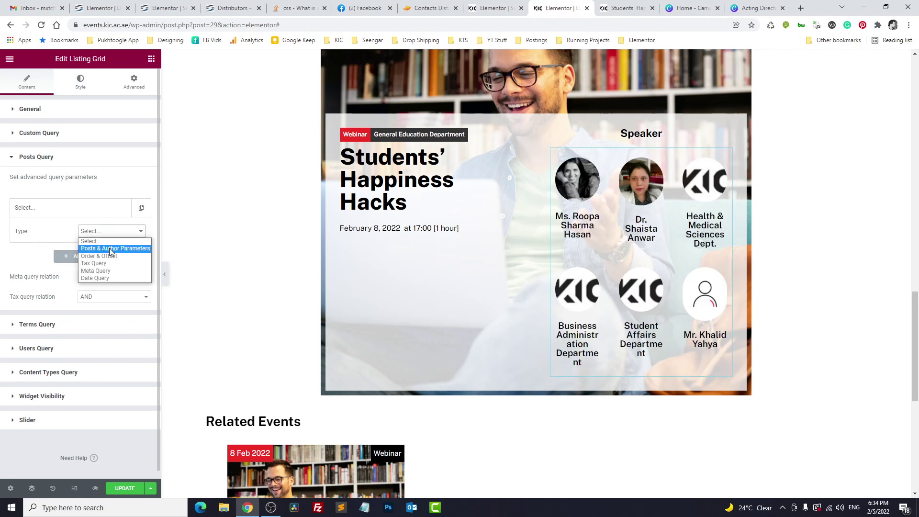
{"action": "left_click", "coordinate": [109, 248]}
{"action": "left_click_drag", "start_coordinate": [16, 247], "coordinate": [72, 247]}
{"action": "left_click", "coordinate": [72, 252]}
{"action": "left_click", "coordinate": [139, 260]}
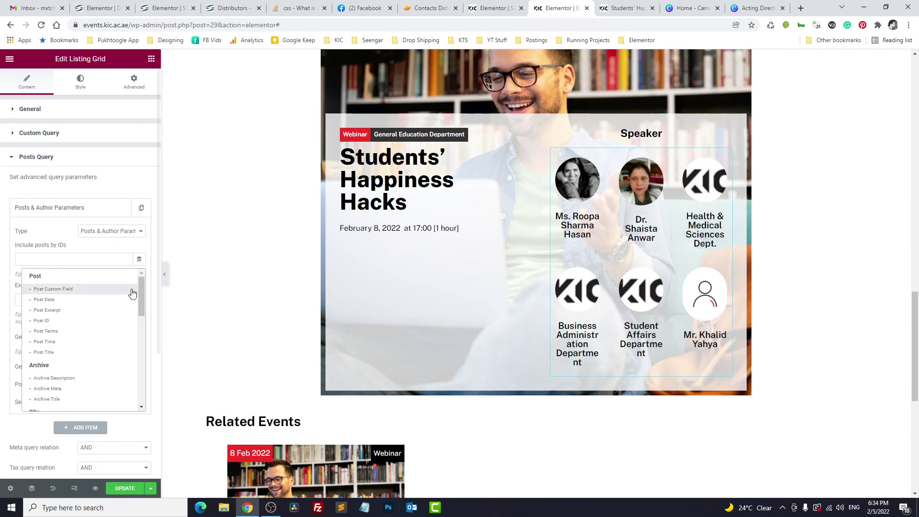
{"action": "scroll", "coordinate": [131, 293], "scroll_direction": "down", "scroll_amount": 5}
{"action": "scroll", "coordinate": [130, 292], "scroll_direction": "down", "scroll_amount": 3}
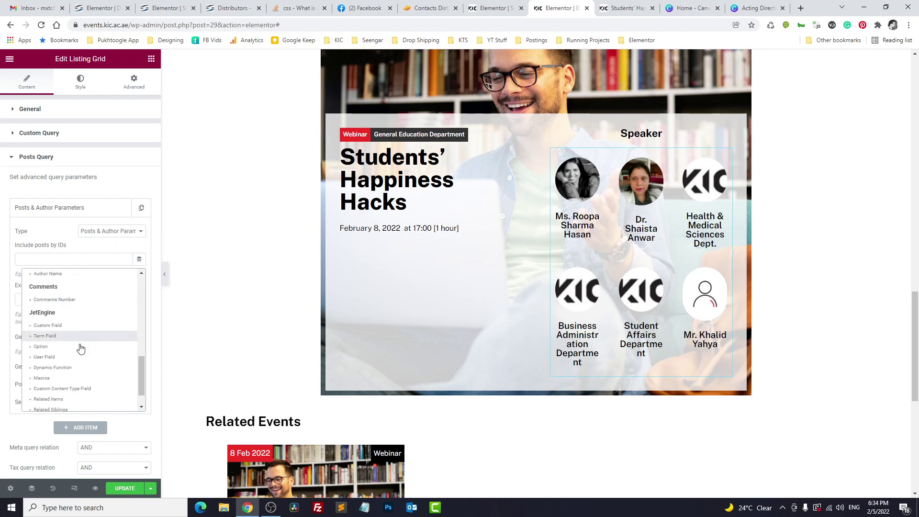
{"action": "left_click", "coordinate": [57, 379]}
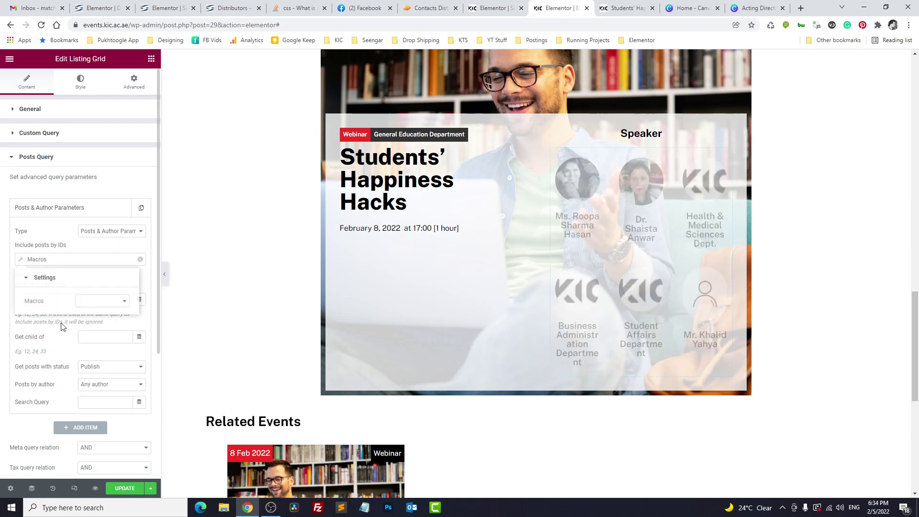
{"action": "left_click", "coordinate": [93, 302]}
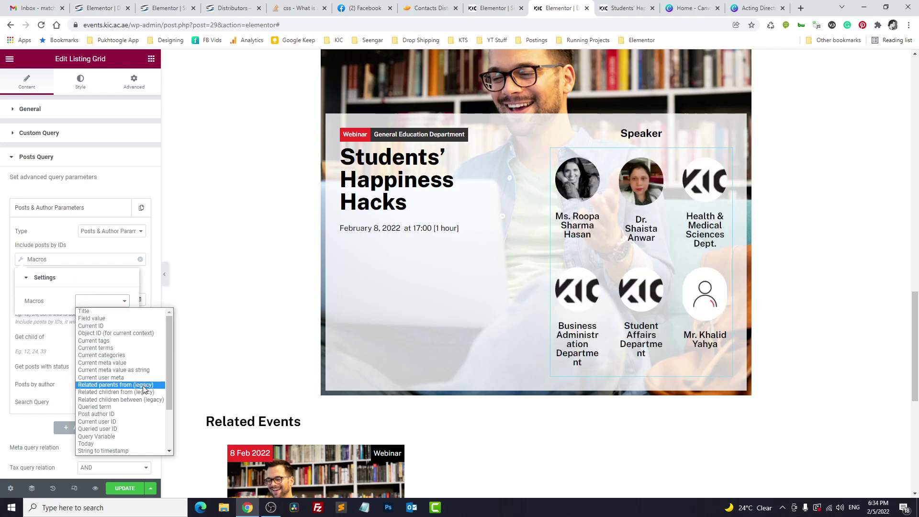
{"action": "left_click", "coordinate": [139, 391]}
{"action": "left_click", "coordinate": [101, 322]}
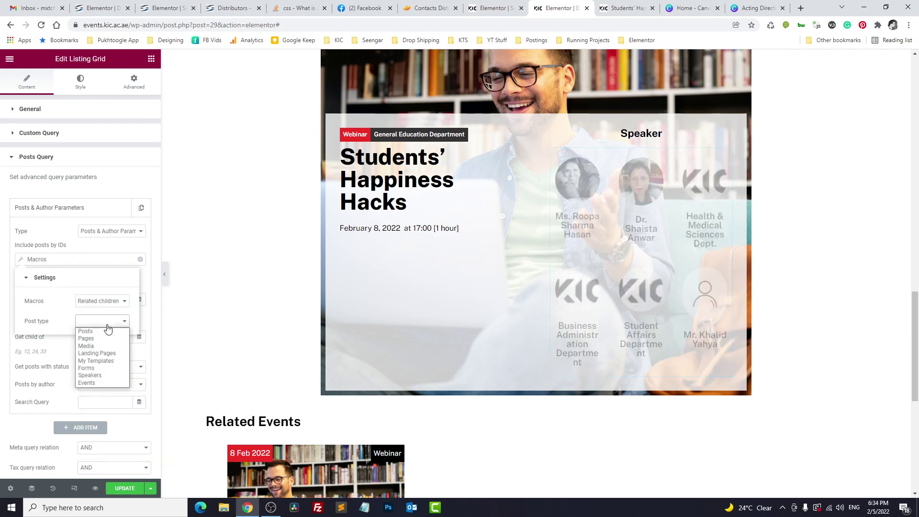
{"action": "left_click", "coordinate": [101, 375]}
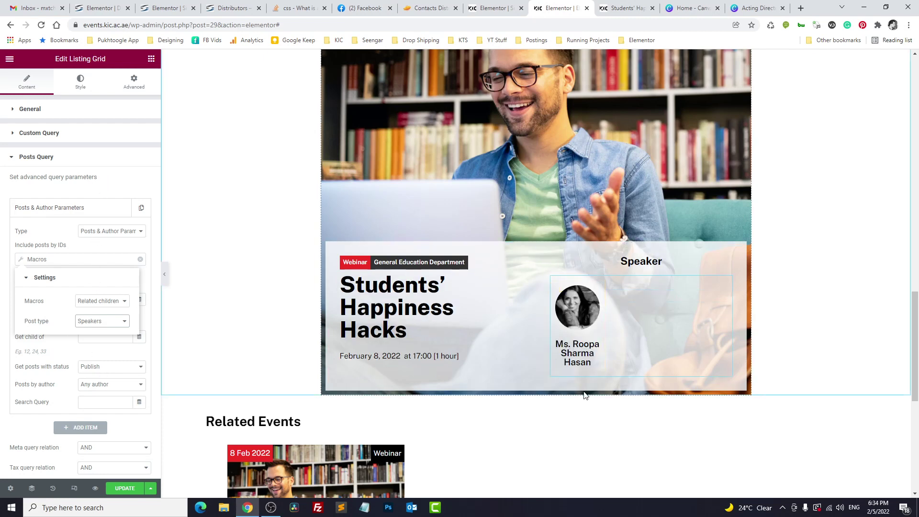
Step: Set the speaker grid's Columns Number to 1 and save the template
{"action": "left_click", "coordinate": [28, 109]}
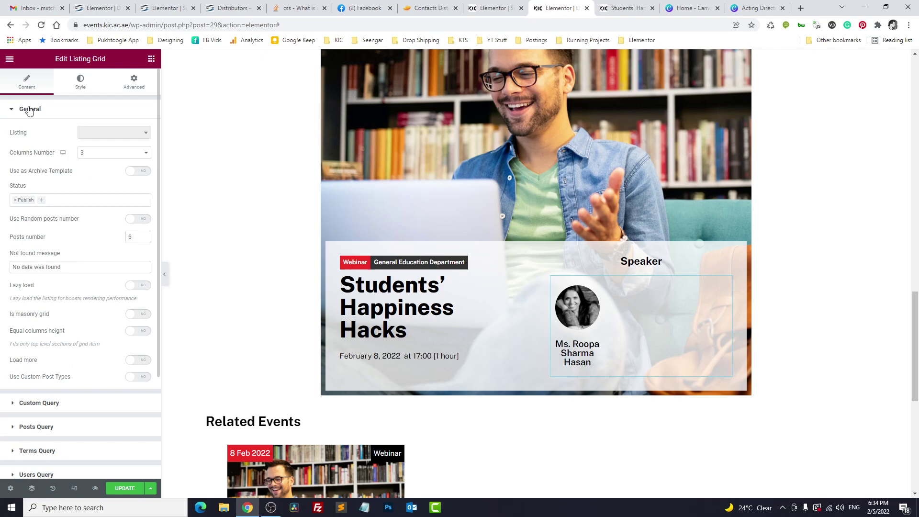
{"action": "left_click", "coordinate": [106, 161]}
{"action": "left_click", "coordinate": [102, 166]}
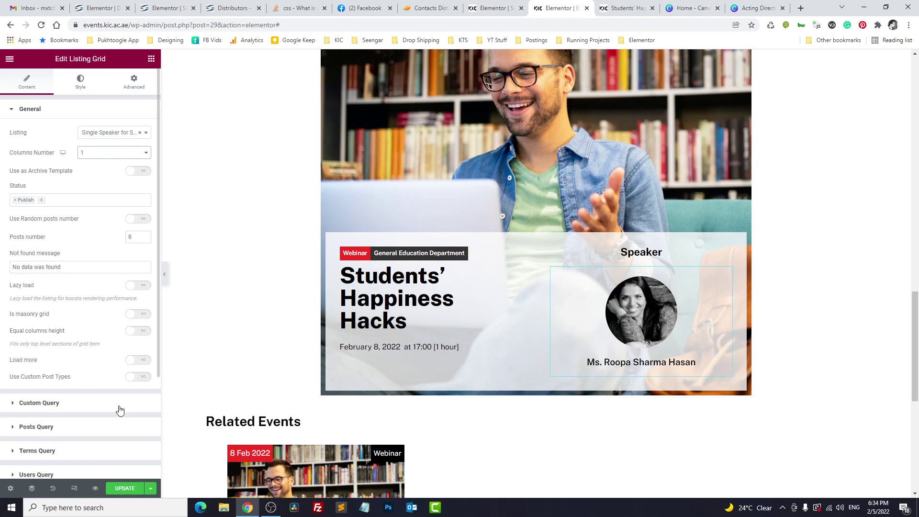
{"action": "left_click", "coordinate": [125, 487]}
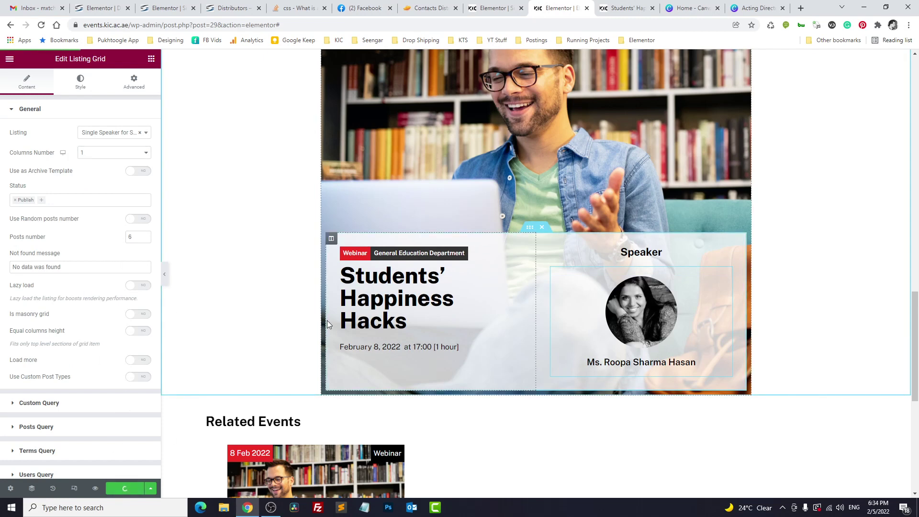
{"action": "scroll", "coordinate": [270, 248], "scroll_direction": "up", "scroll_amount": 1}
{"action": "left_click", "coordinate": [625, 8]}
Step: Reload the live event page and scroll to review the finished poster section
{"action": "left_click", "coordinate": [560, 21]}
{"action": "key", "text": "Return"}
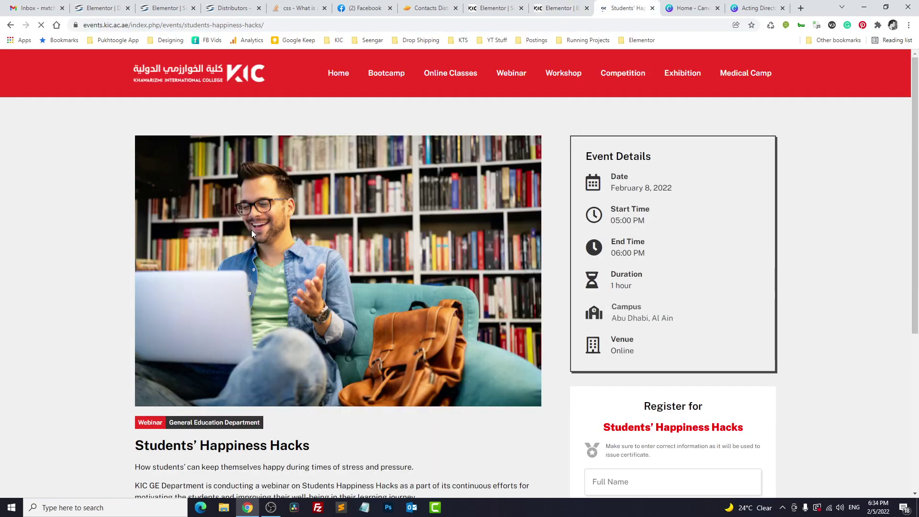
{"action": "scroll", "coordinate": [251, 229], "scroll_direction": "down", "scroll_amount": 5}
{"action": "scroll", "coordinate": [251, 230], "scroll_direction": "down", "scroll_amount": 8}
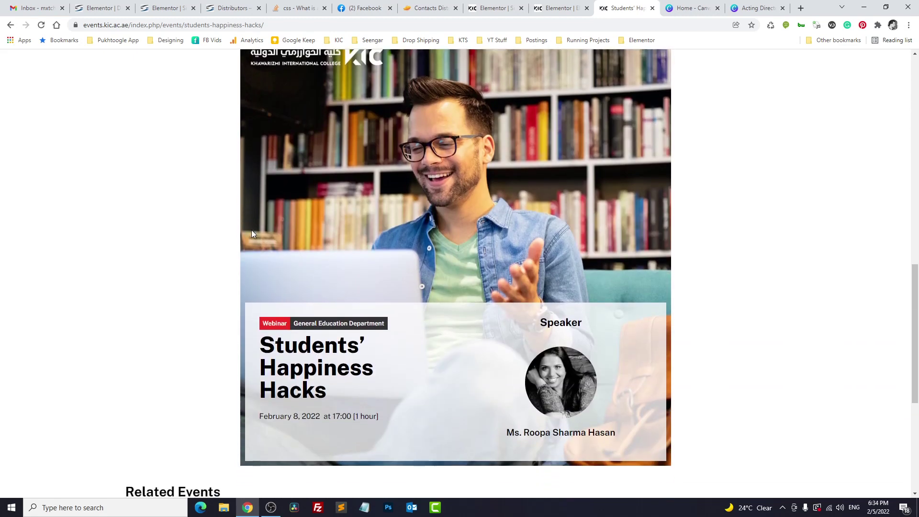
{"action": "scroll", "coordinate": [251, 230], "scroll_direction": "up", "scroll_amount": 1}
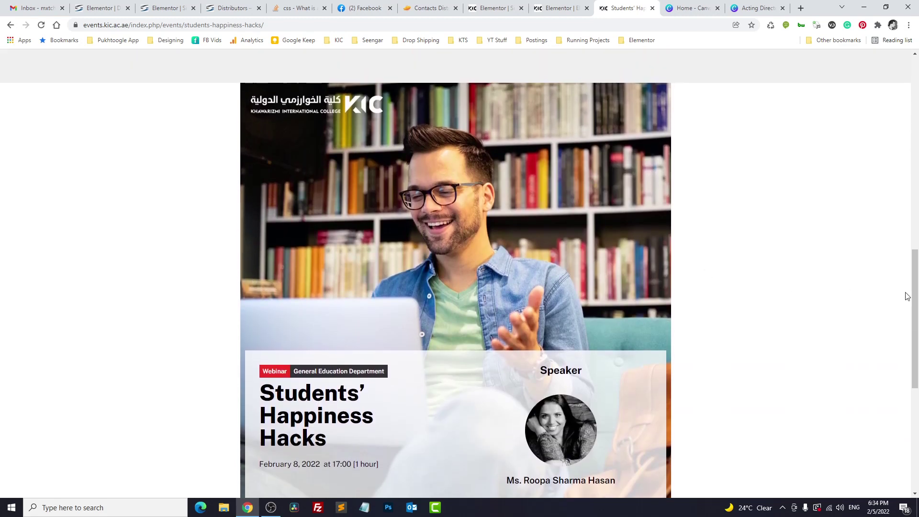
{"action": "left_click_drag", "start_coordinate": [915, 296], "coordinate": [916, 307]}
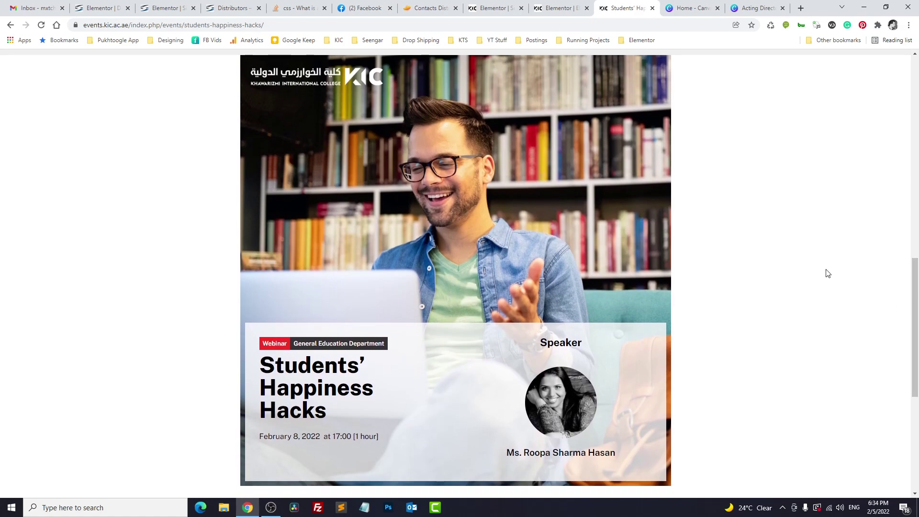
Step: Capture the poster area with Lightshot and save the screenshot as an image
{"action": "key", "text": "Print"}
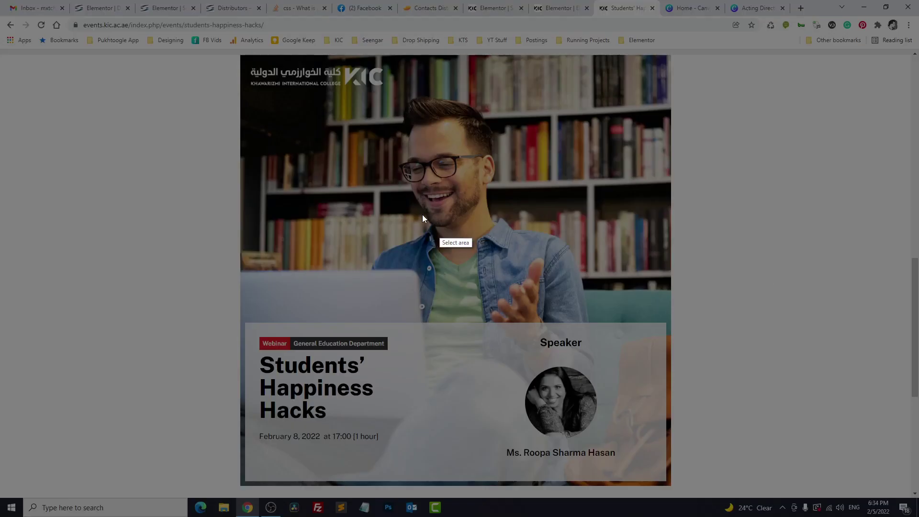
{"action": "left_click_drag", "start_coordinate": [241, 55], "coordinate": [671, 486]}
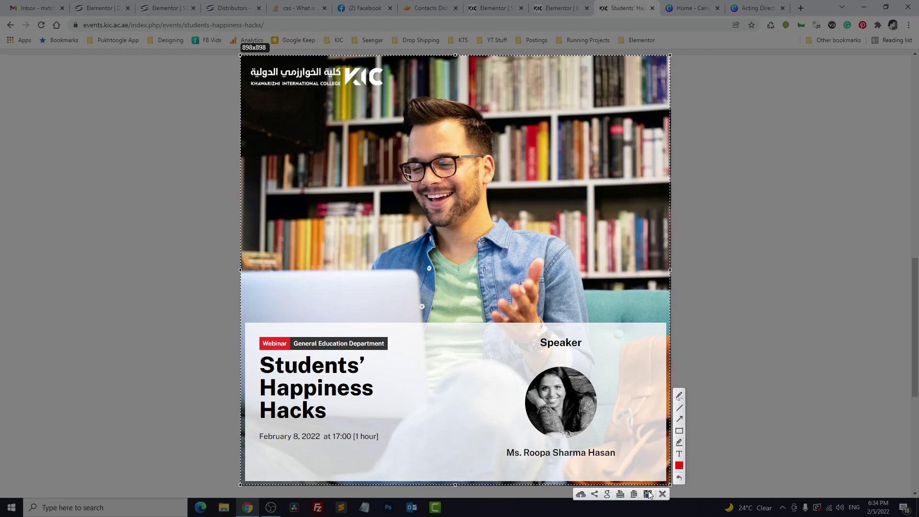
{"action": "left_click", "coordinate": [653, 493]}
{"action": "left_click", "coordinate": [787, 402]}
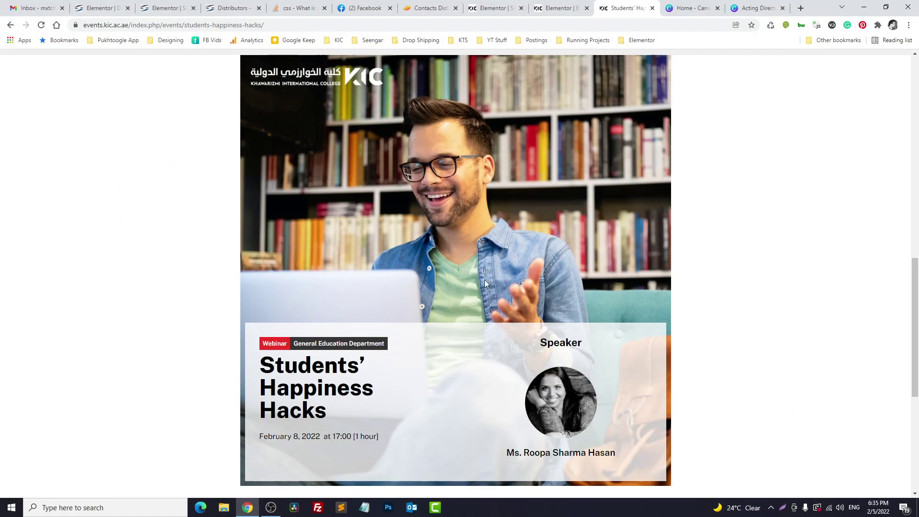
{"action": "left_click", "coordinate": [898, 442]}
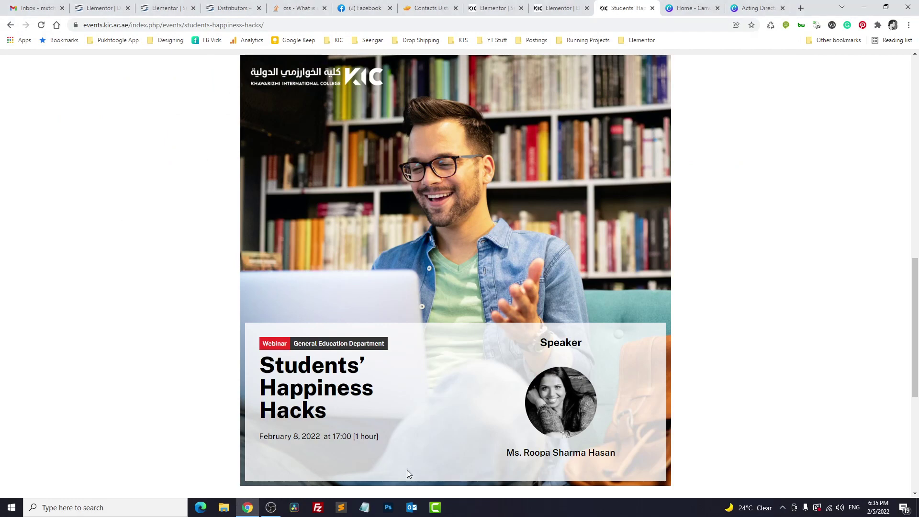
{"action": "left_click", "coordinate": [558, 7]}
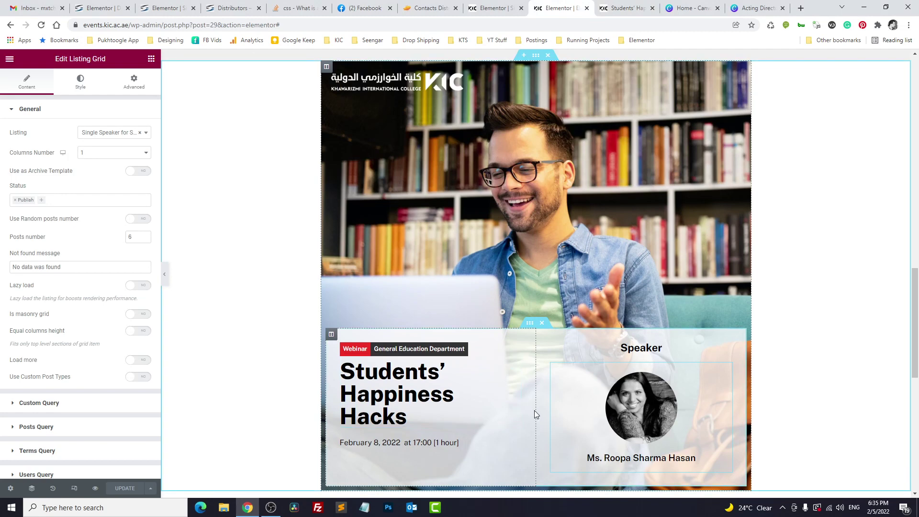
Step: Widen the title column to 57.7% and shrink the speaker photo width to 100, saving the listing
{"action": "left_click_drag", "start_coordinate": [535, 410], "coordinate": [569, 414]}
{"action": "left_click", "coordinate": [488, 7]}
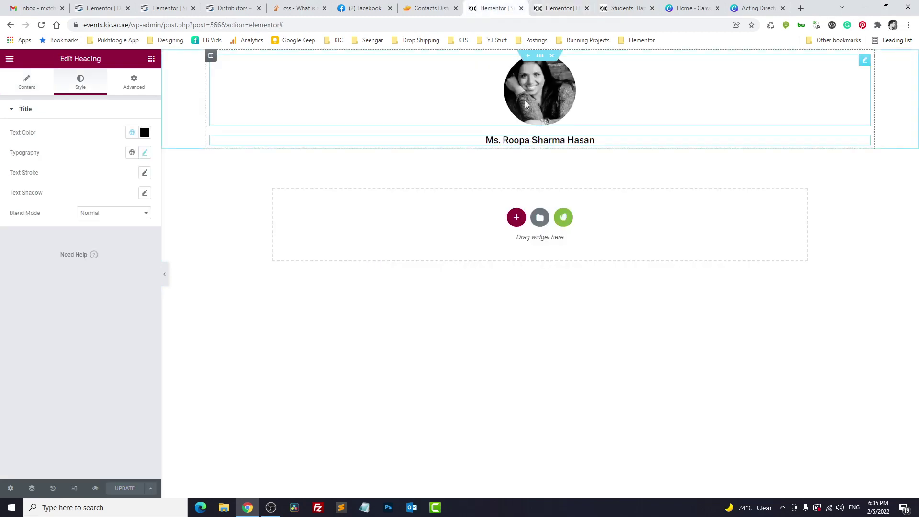
{"action": "left_click", "coordinate": [450, 104]}
{"action": "left_click_drag", "start_coordinate": [26, 147], "coordinate": [21, 150]}
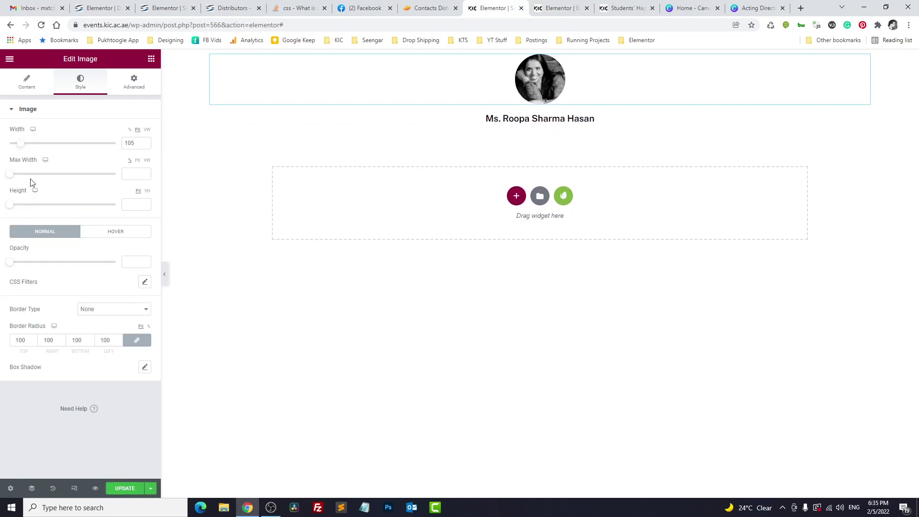
{"action": "left_click", "coordinate": [118, 488]}
Step: Save the event template's wider column layout and reload the live page to check it
{"action": "key", "text": "ctrl+Tab"}
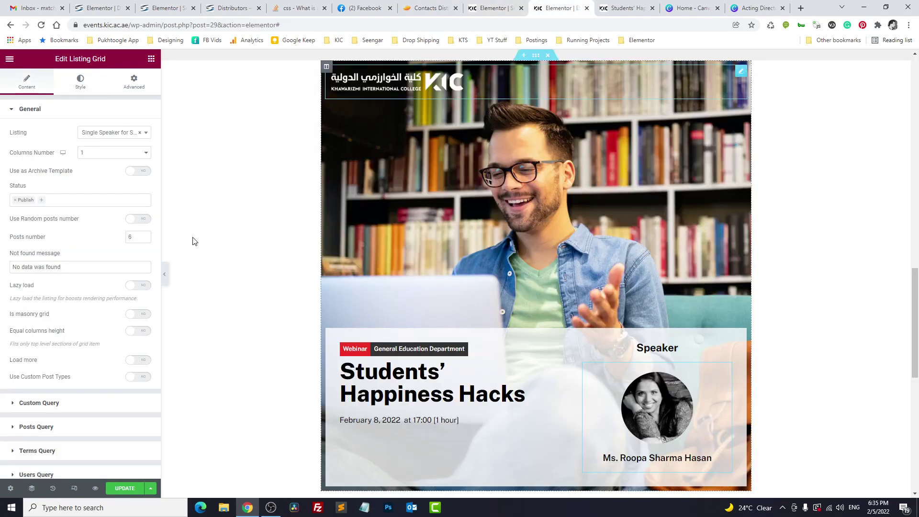
{"action": "left_click", "coordinate": [125, 488]}
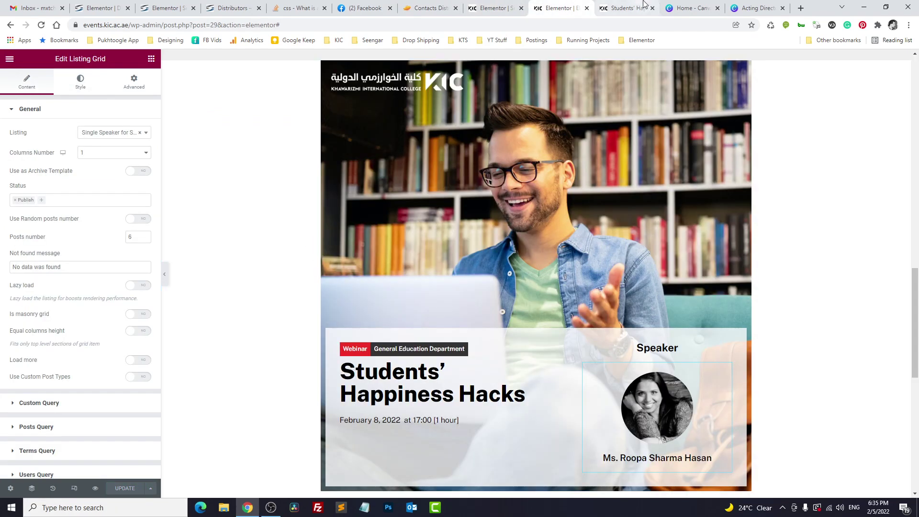
{"action": "key", "text": "ctrl+Tab"}
{"action": "left_click", "coordinate": [42, 28]}
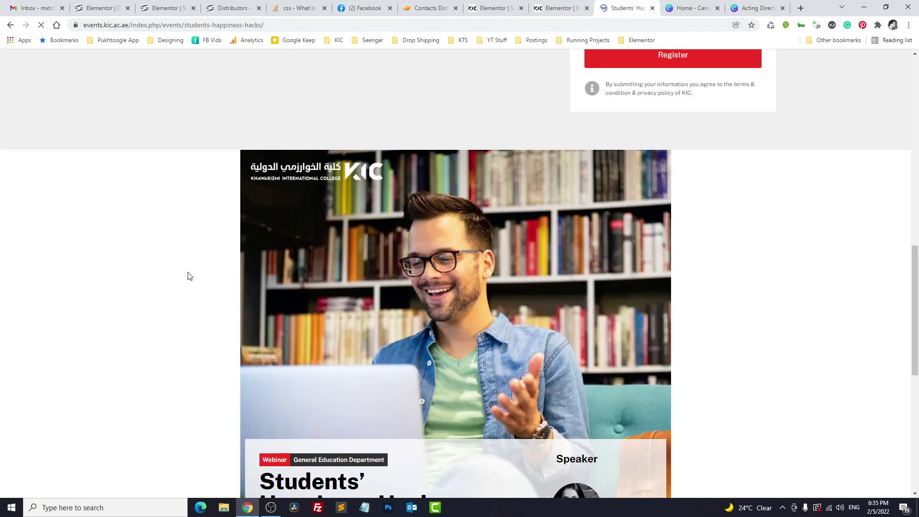
{"action": "scroll", "coordinate": [188, 277], "scroll_direction": "down", "scroll_amount": 1}
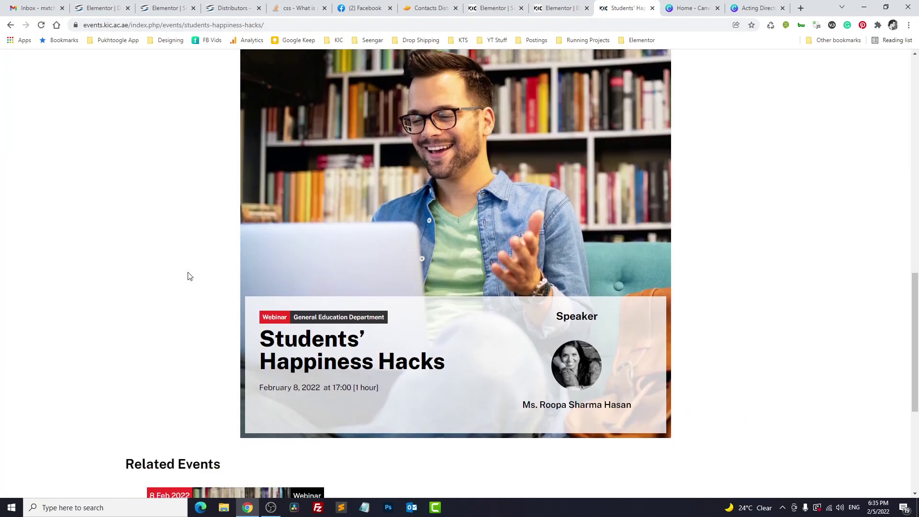
{"action": "scroll", "coordinate": [189, 276], "scroll_direction": "up", "scroll_amount": 1}
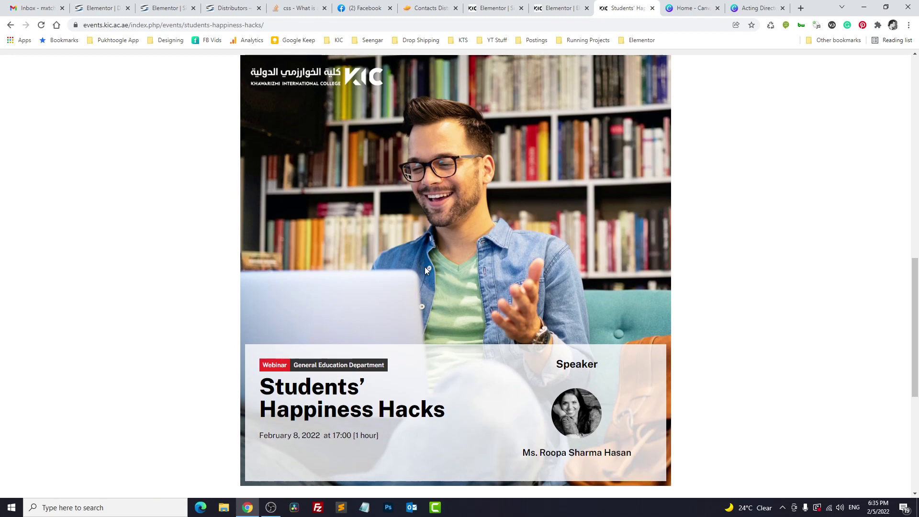
Step: Enable Dynamic Visibility on the poster section with condition User logged in, and save
{"action": "left_click", "coordinate": [554, 4]}
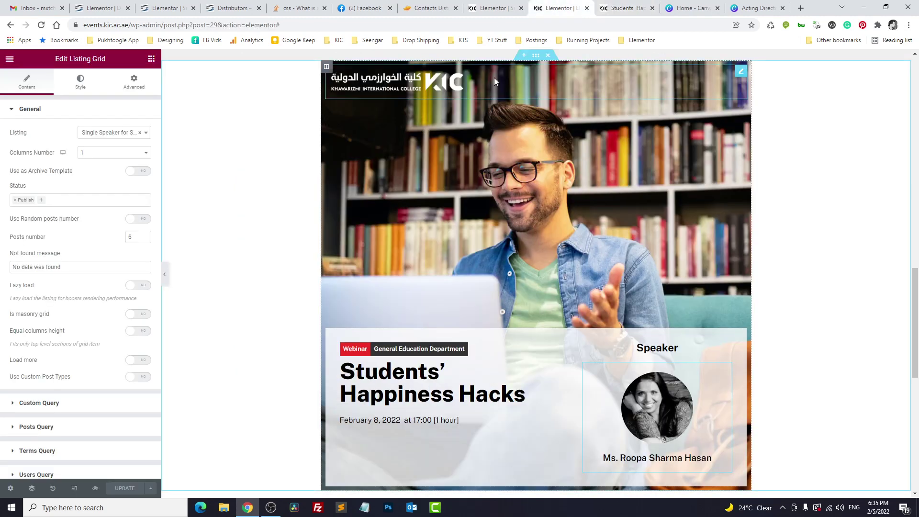
{"action": "left_click", "coordinate": [536, 57]}
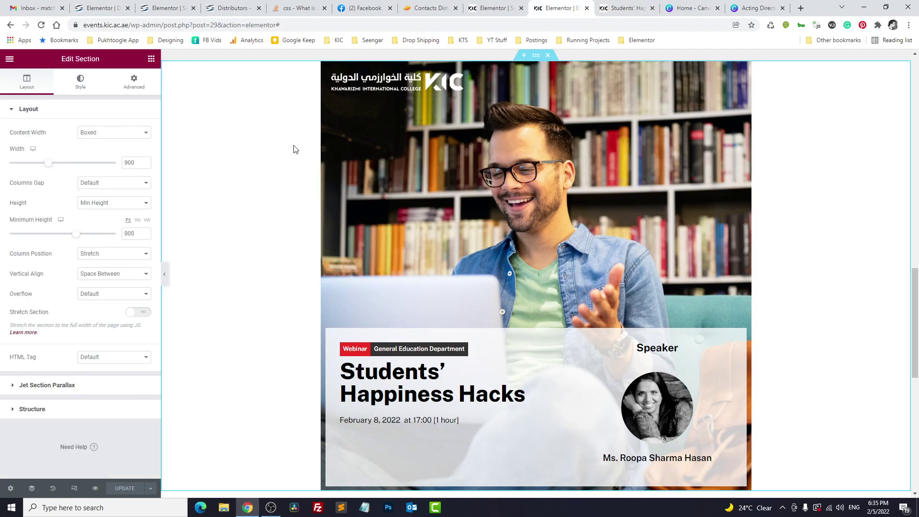
{"action": "left_click", "coordinate": [134, 81]}
{"action": "left_click", "coordinate": [61, 279]}
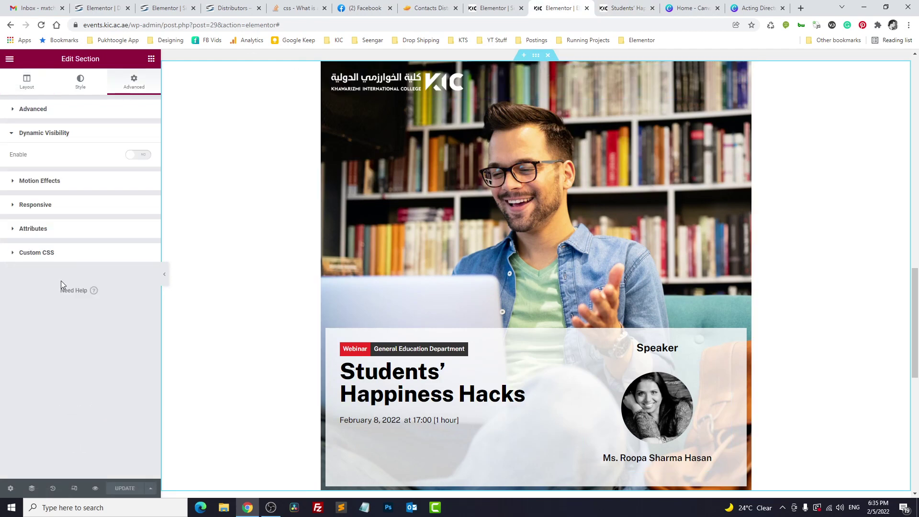
{"action": "left_click", "coordinate": [135, 157]}
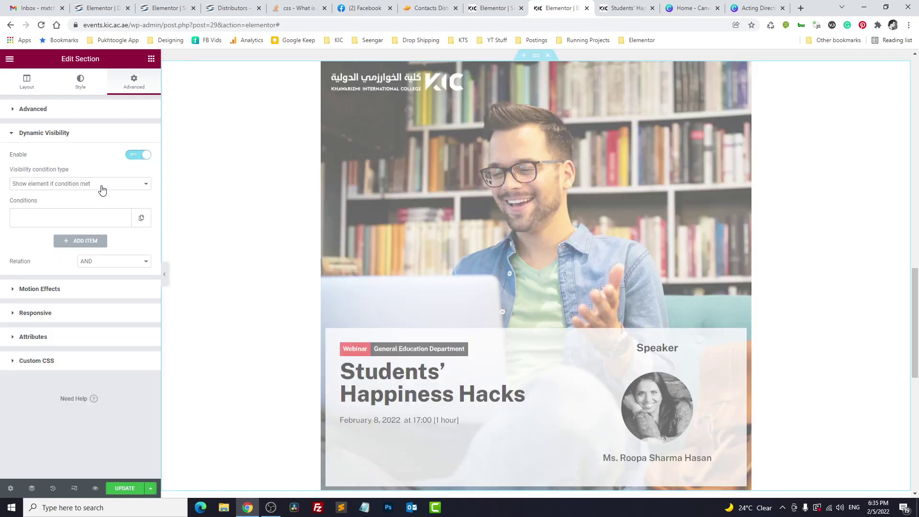
{"action": "left_click", "coordinate": [81, 218]}
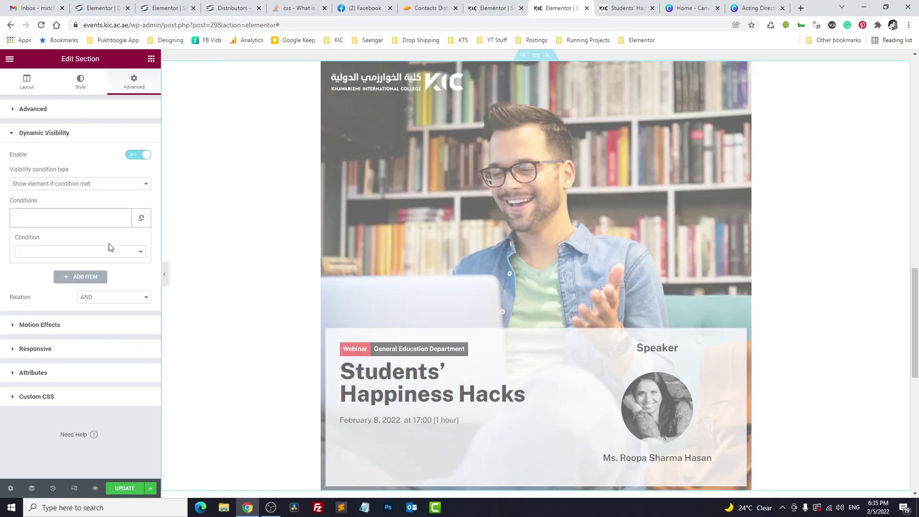
{"action": "left_click", "coordinate": [111, 251]}
{"action": "left_click_drag", "start_coordinate": [144, 289], "coordinate": [139, 336]}
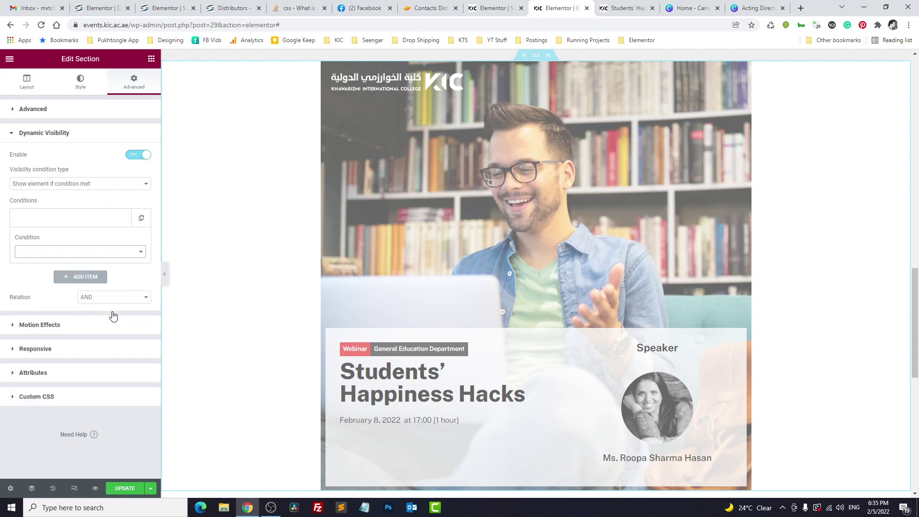
{"action": "left_click", "coordinate": [124, 488]}
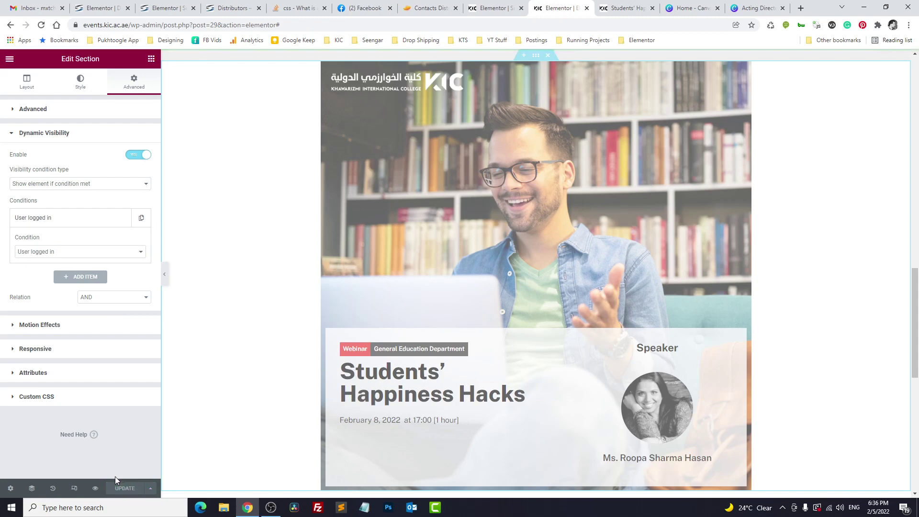
{"action": "left_click", "coordinate": [623, 8]}
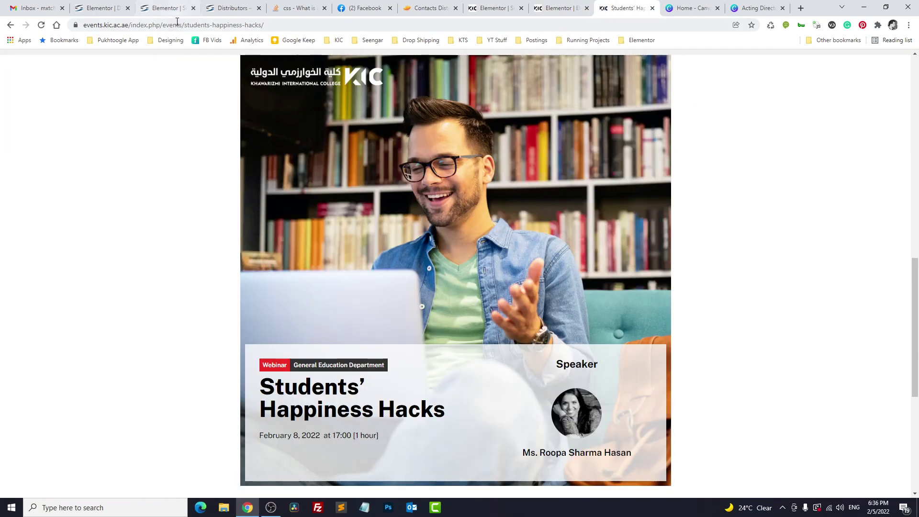
{"action": "left_click", "coordinate": [177, 22]}
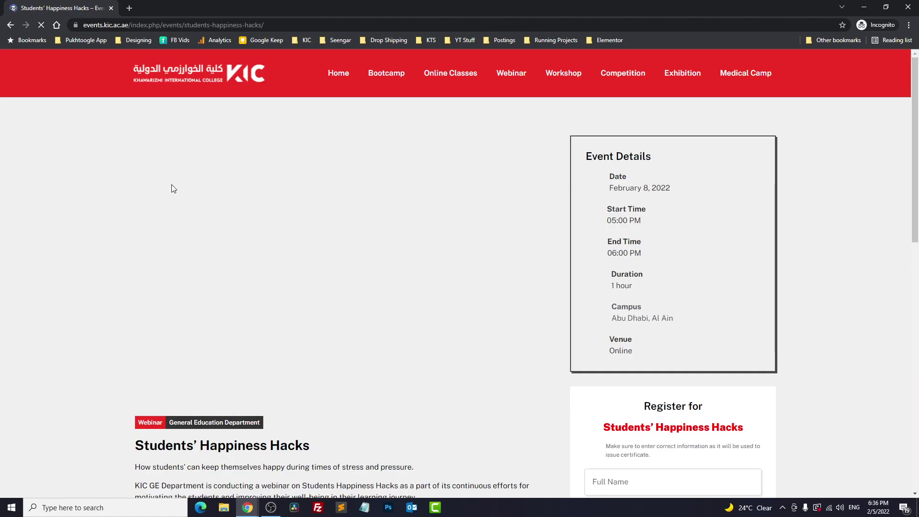
{"action": "scroll", "coordinate": [173, 188], "scroll_direction": "down", "scroll_amount": 10}
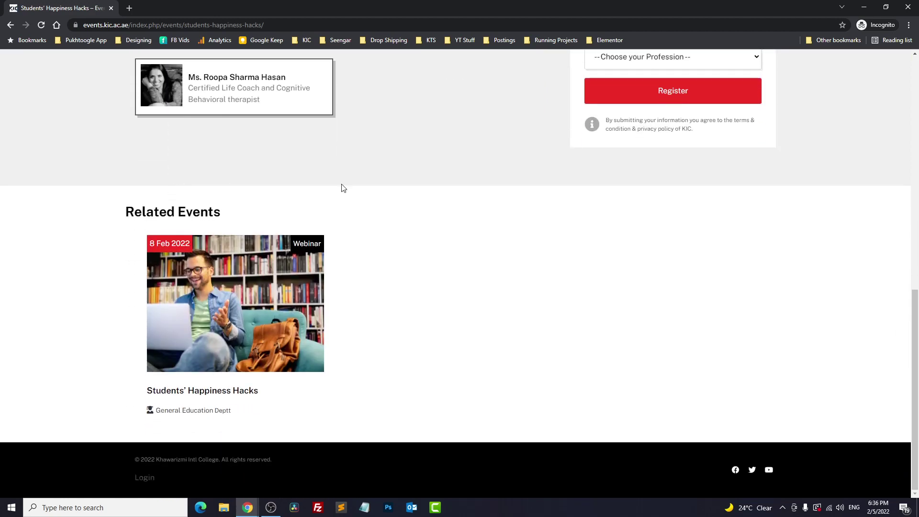
{"action": "left_click", "coordinate": [864, 6]}
Step: Navigate Webinar > Workshop to the Career Coaching Workshop page and review its poster section
{"action": "scroll", "coordinate": [599, 164], "scroll_direction": "up", "scroll_amount": 10}
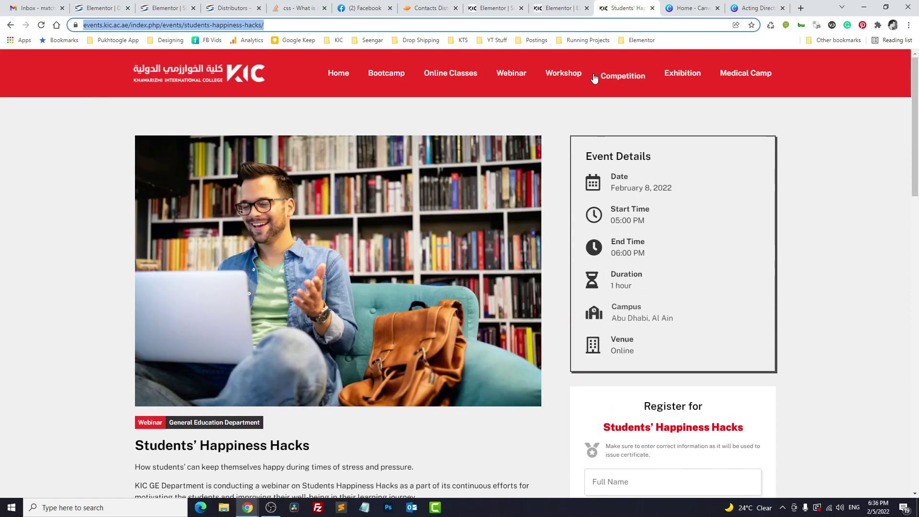
{"action": "left_click", "coordinate": [511, 74]}
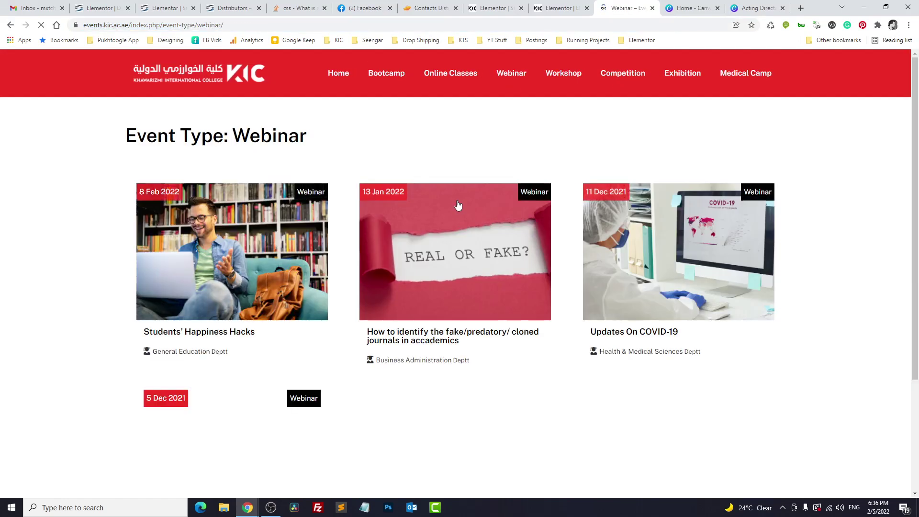
{"action": "scroll", "coordinate": [525, 281], "scroll_direction": "down", "scroll_amount": 1}
{"action": "scroll", "coordinate": [629, 295], "scroll_direction": "up", "scroll_amount": 1}
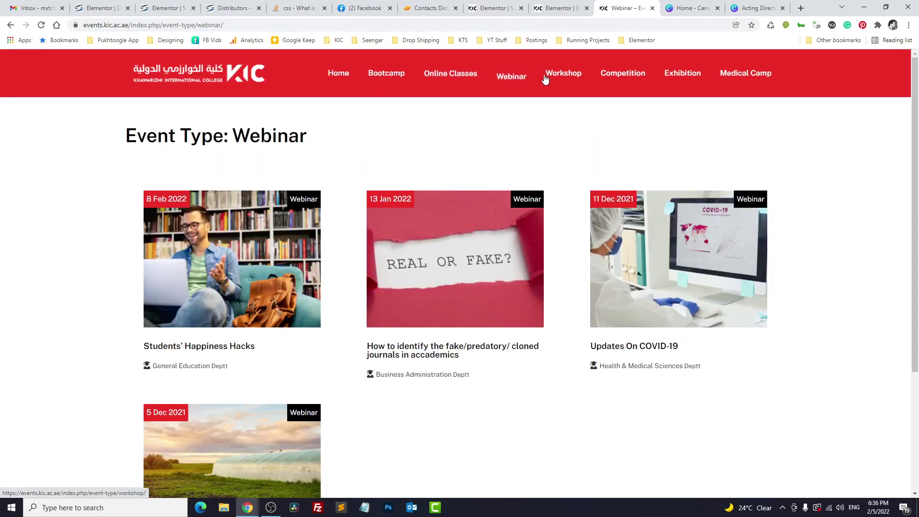
{"action": "left_click", "coordinate": [538, 198]}
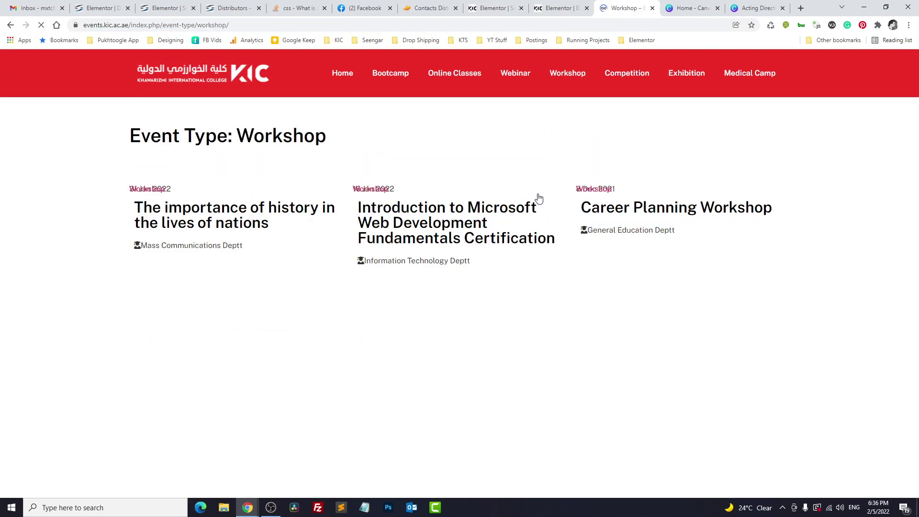
{"action": "scroll", "coordinate": [539, 199], "scroll_direction": "down", "scroll_amount": 8}
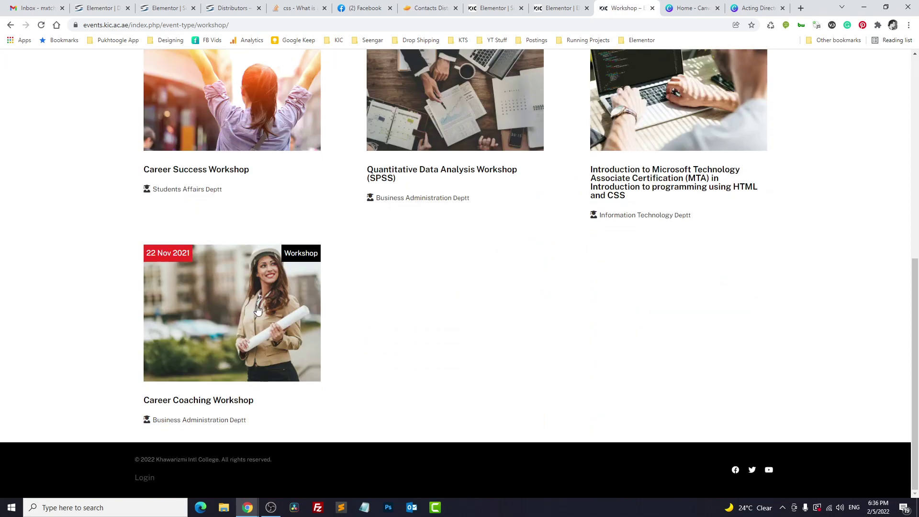
{"action": "left_click", "coordinate": [257, 310]}
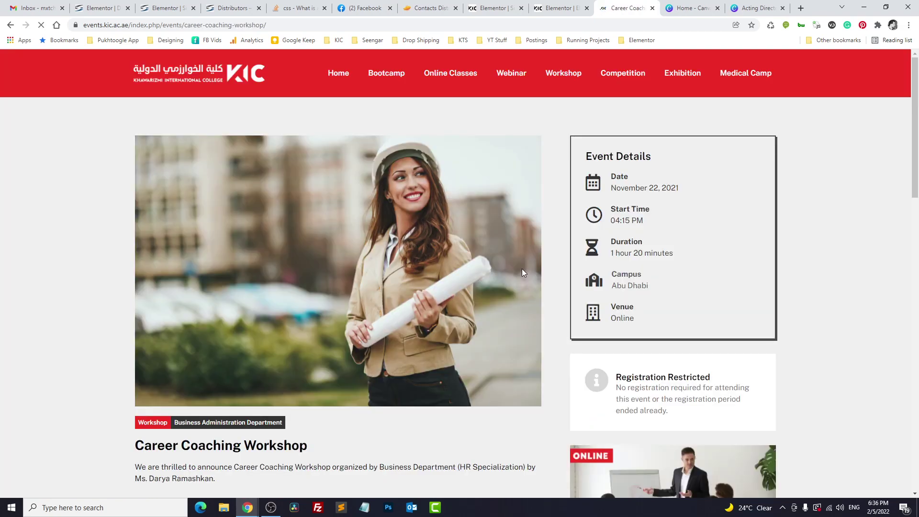
{"action": "scroll", "coordinate": [524, 273], "scroll_direction": "down", "scroll_amount": 10}
{"action": "scroll", "coordinate": [521, 272], "scroll_direction": "down", "scroll_amount": 3}
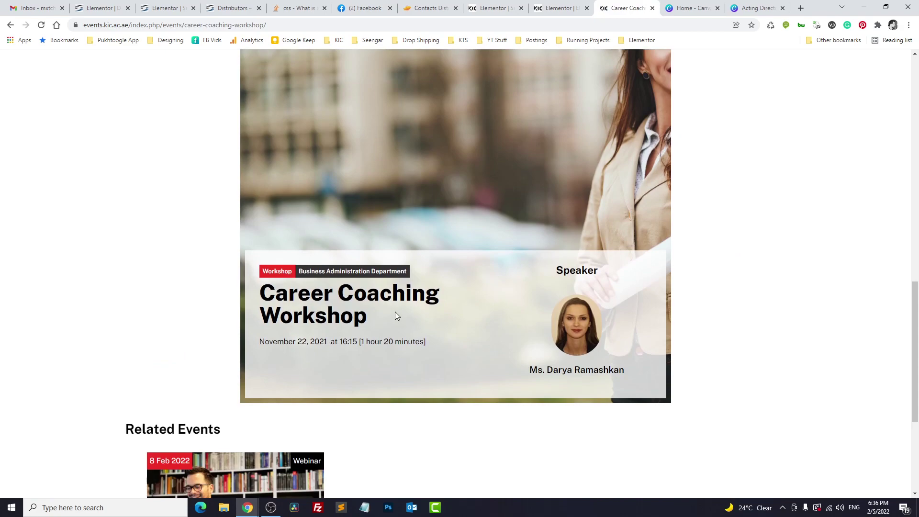
{"action": "scroll", "coordinate": [395, 312], "scroll_direction": "up", "scroll_amount": 15}
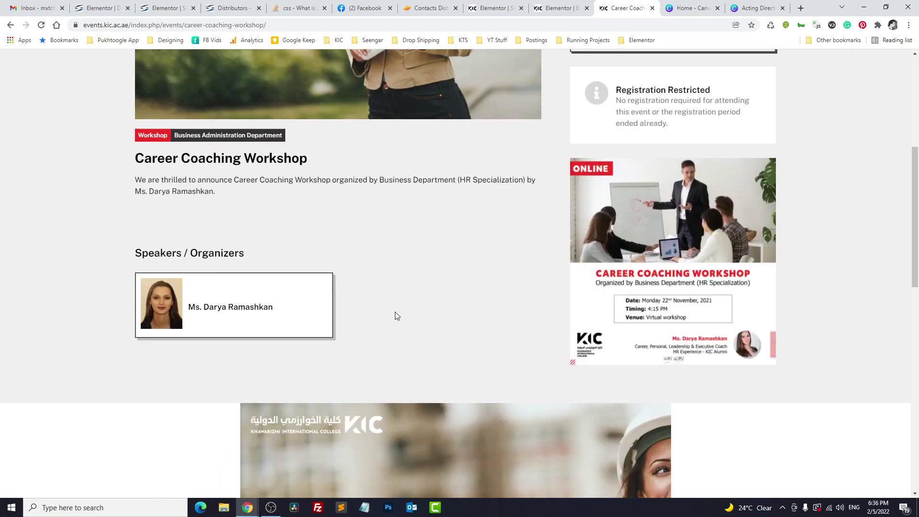